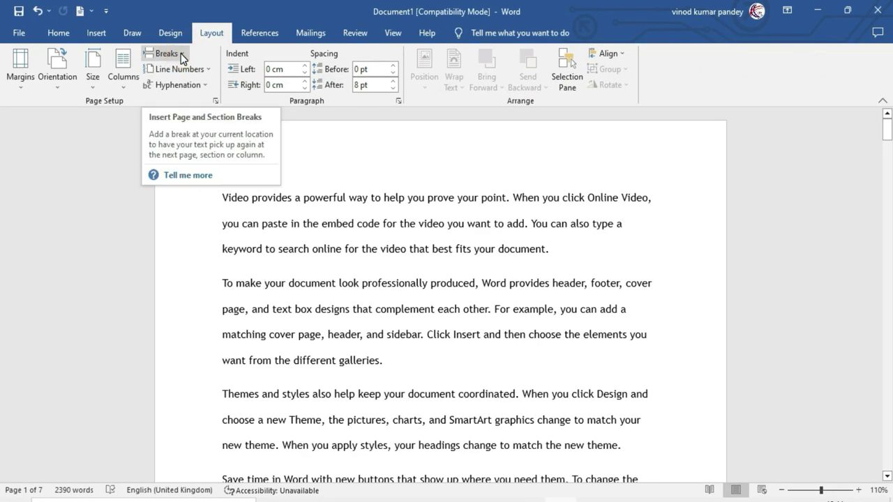
Step: Add a centred Plain Number 2 page number to the top of every page, then exit the header
left_click(181, 53)
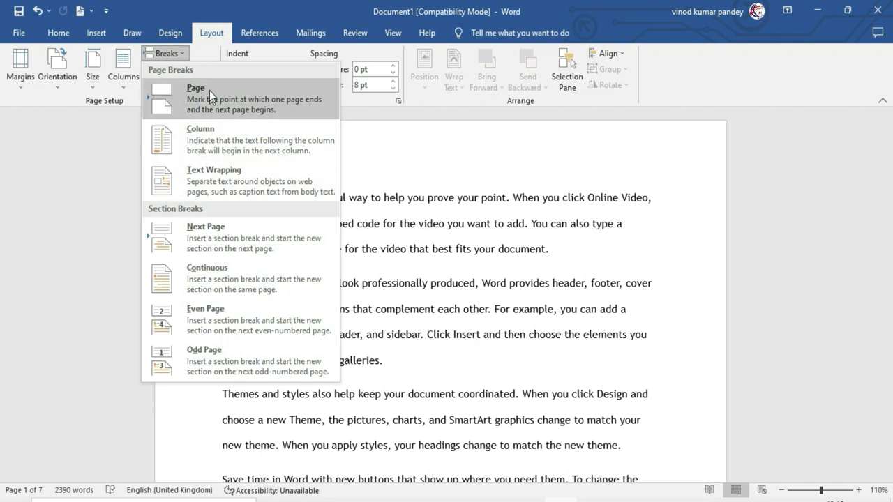
left_click(452, 231)
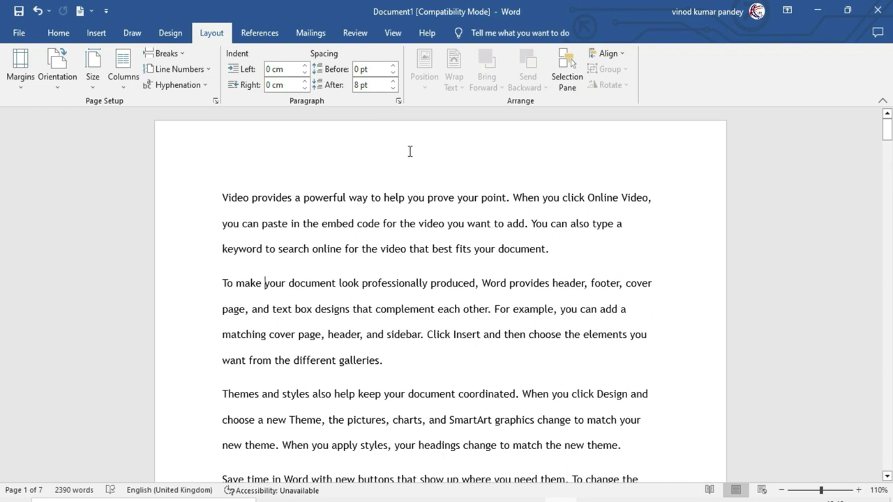
left_click(98, 35)
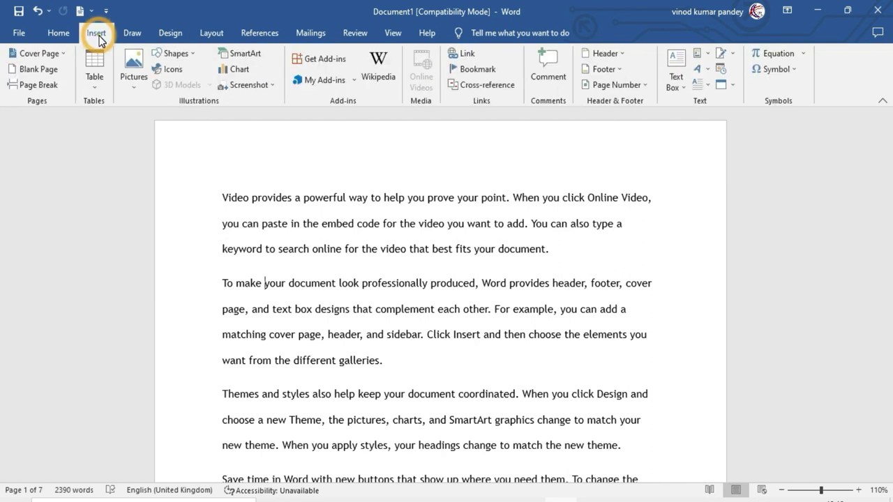
left_click(639, 87)
mouse_move(653, 104)
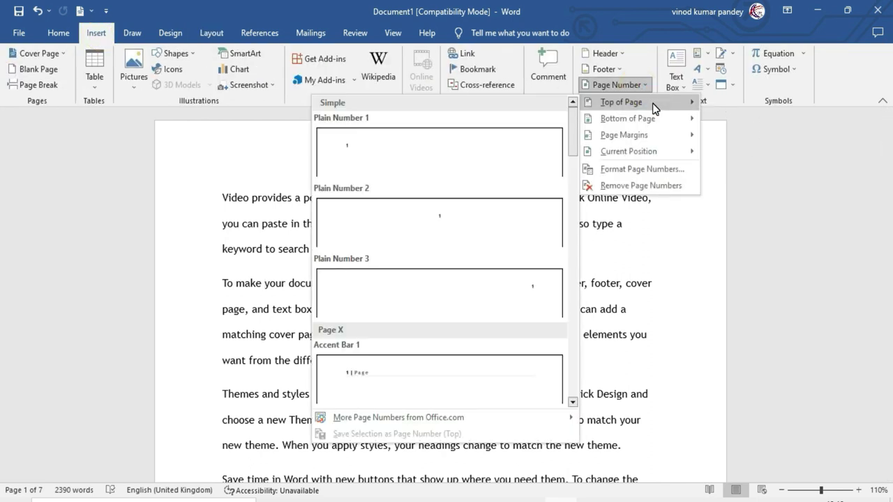
left_click(434, 230)
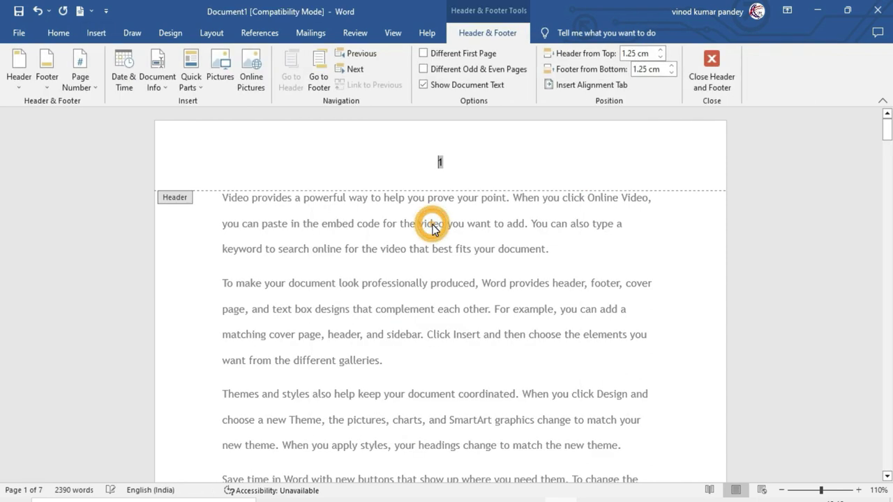
double_click(430, 286)
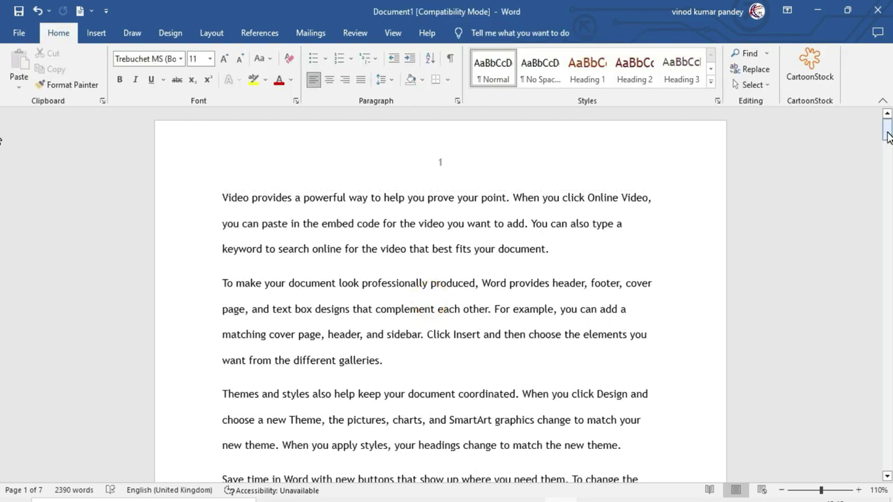
Step: Scroll through the pages, then switch to Multiple Pages view to see pages side by side
left_click_drag(887, 136, 887, 191)
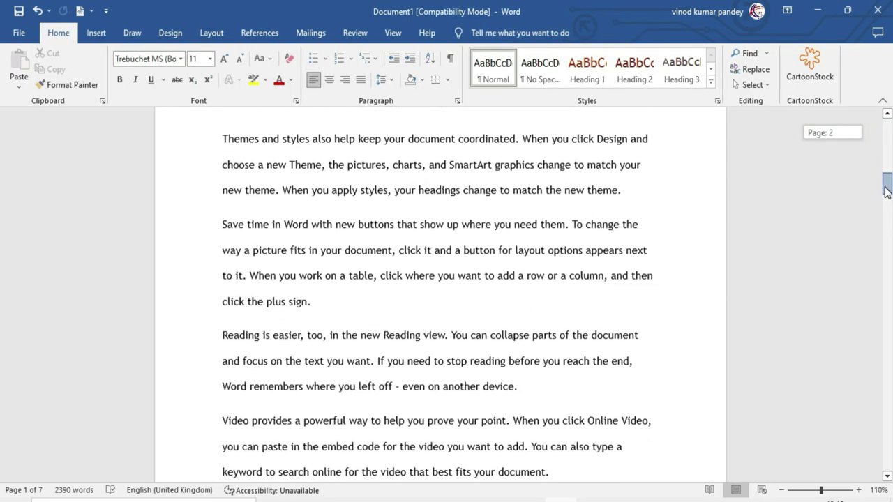
scroll(881, 224, "down", 6)
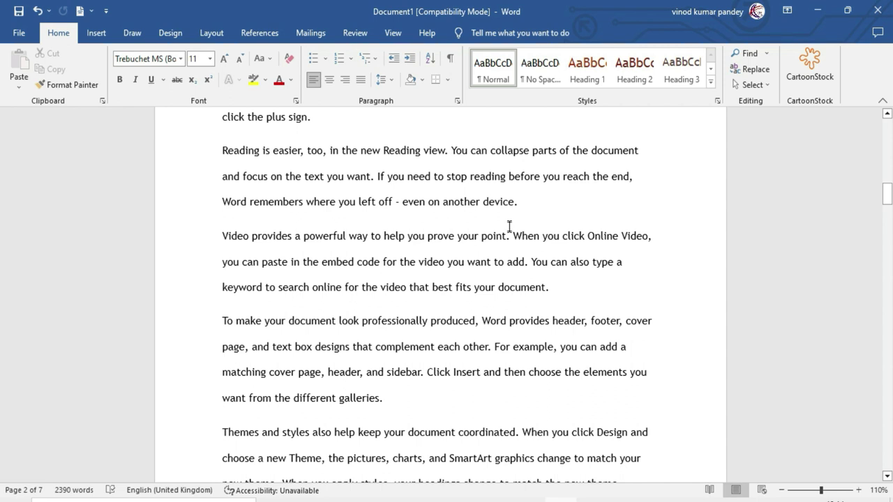
left_click(394, 36)
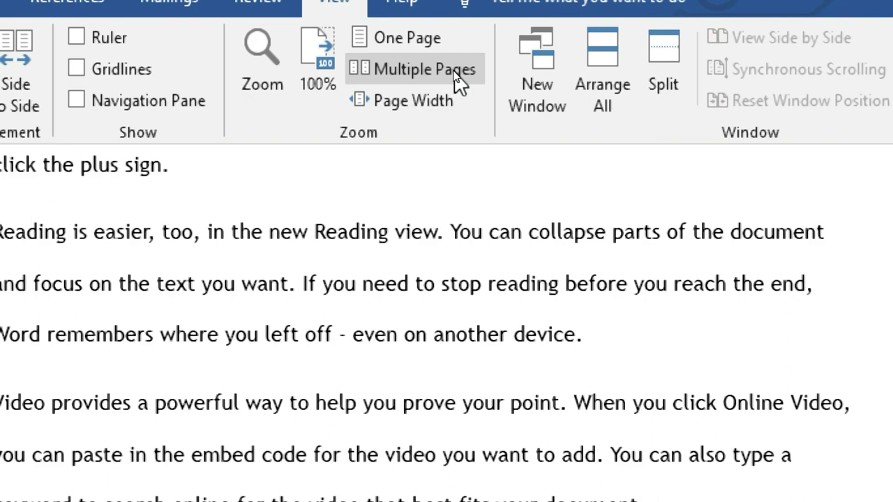
left_click(454, 73)
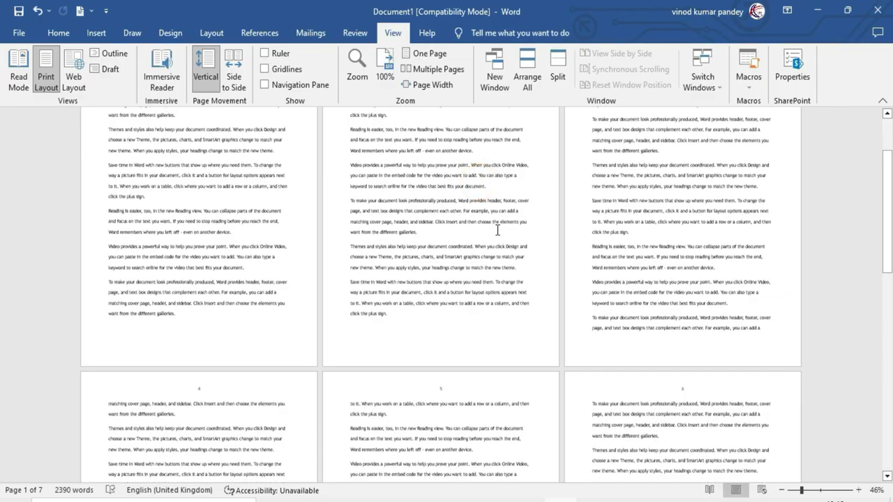
scroll(498, 229, "up", 3)
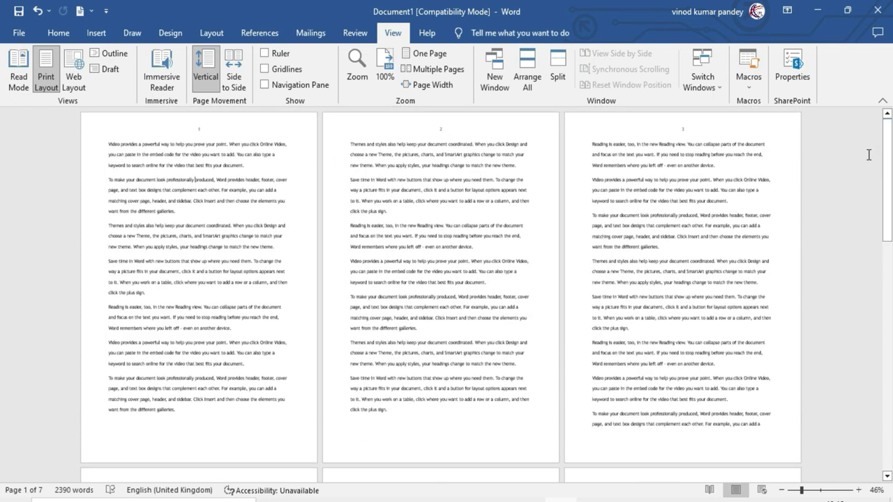
mouse_move(883, 166)
left_mouse_down()
mouse_move(877, 310)
mouse_move(561, 185)
left_mouse_up()
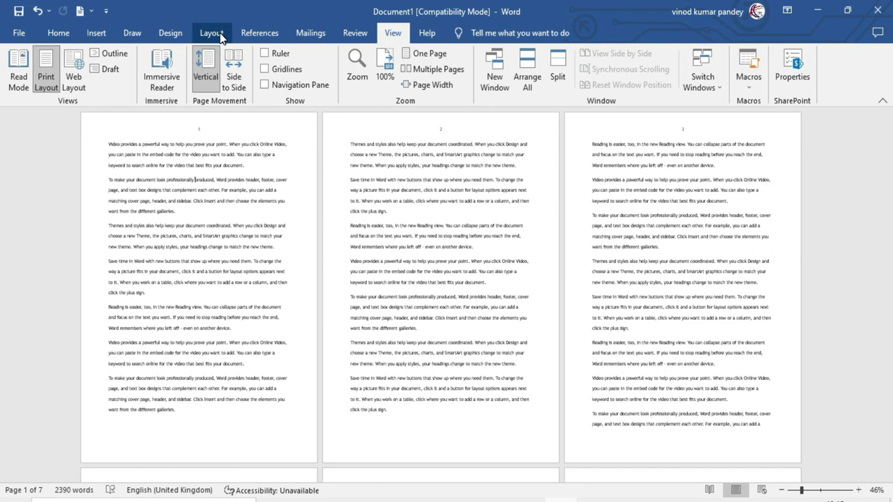
left_click(220, 38)
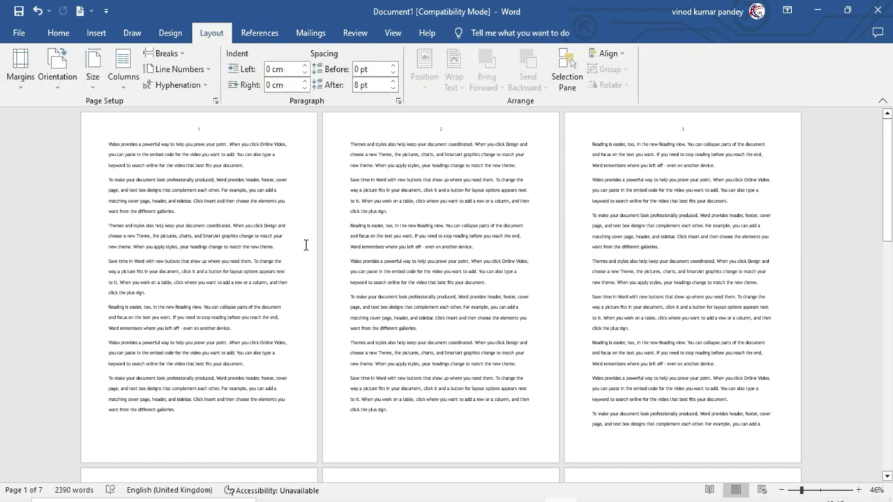
left_click(175, 55)
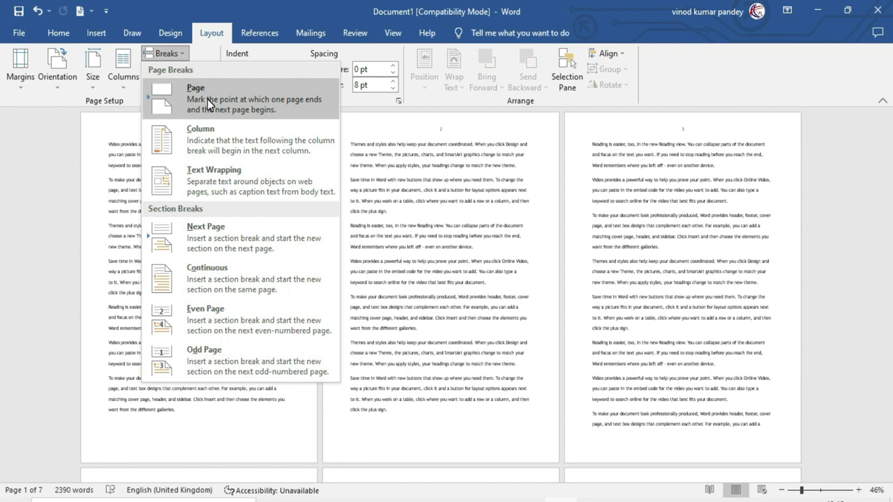
left_click(451, 209)
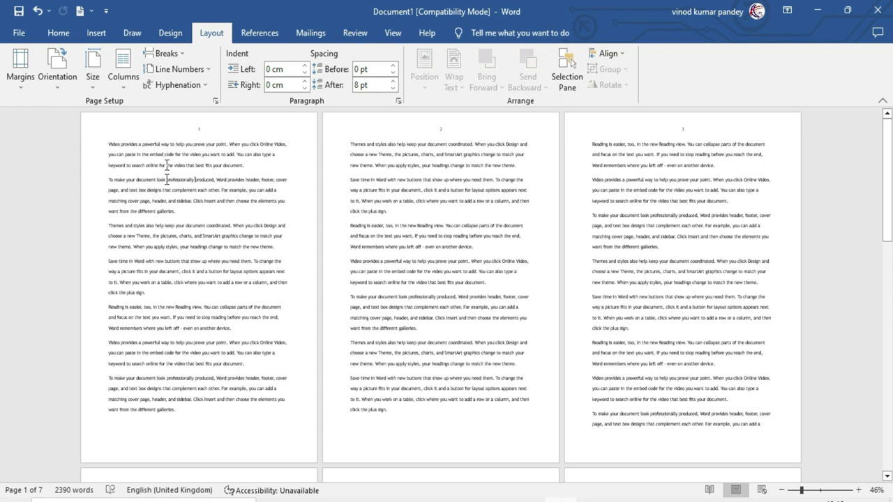
left_click(109, 226)
left_click(109, 227)
left_click(110, 227)
left_click(164, 53)
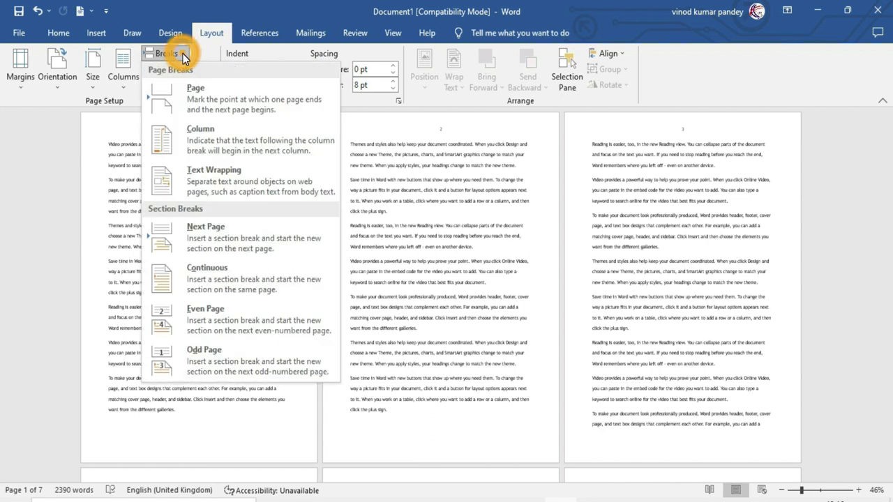
left_click(222, 105)
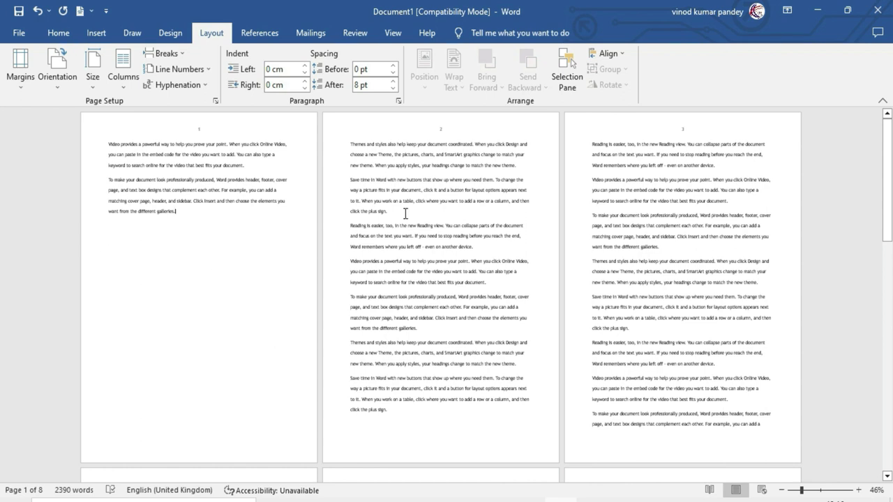
left_click(351, 144)
key("BackSpace")
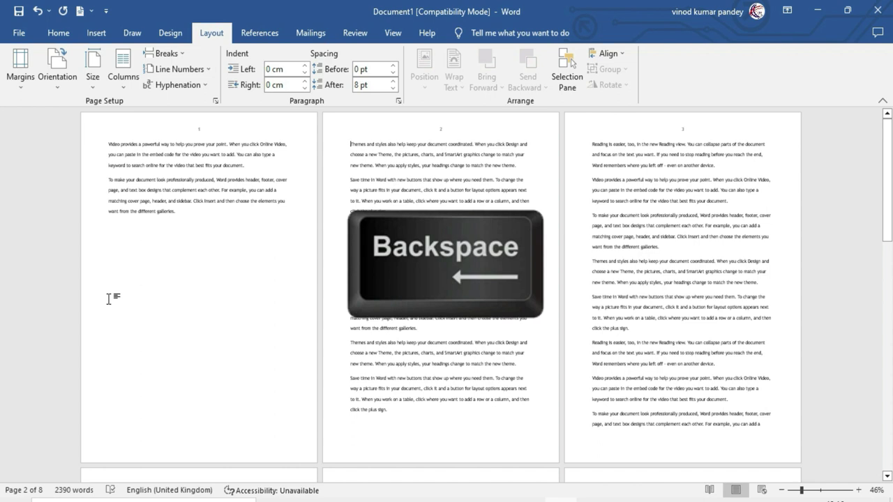
key("BackSpace")
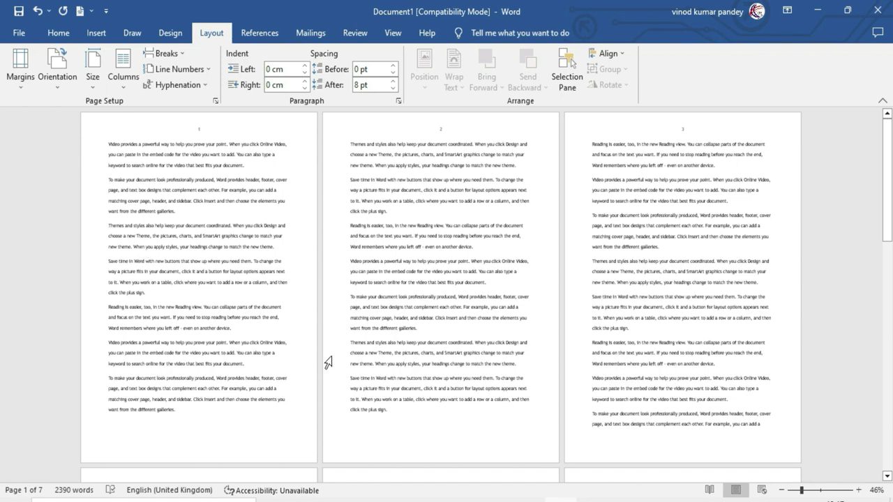
Step: Set the document text to Two columns, then place the cursor before 'To make your document look'
left_click(168, 53)
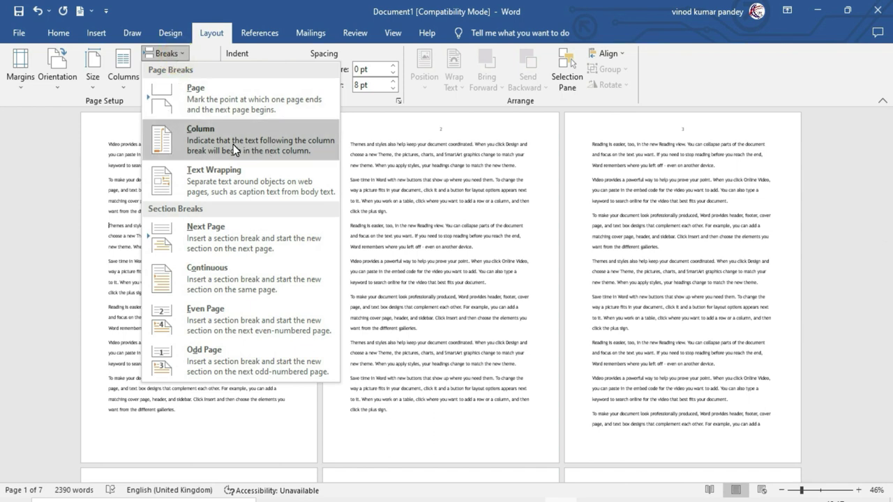
left_click(457, 215)
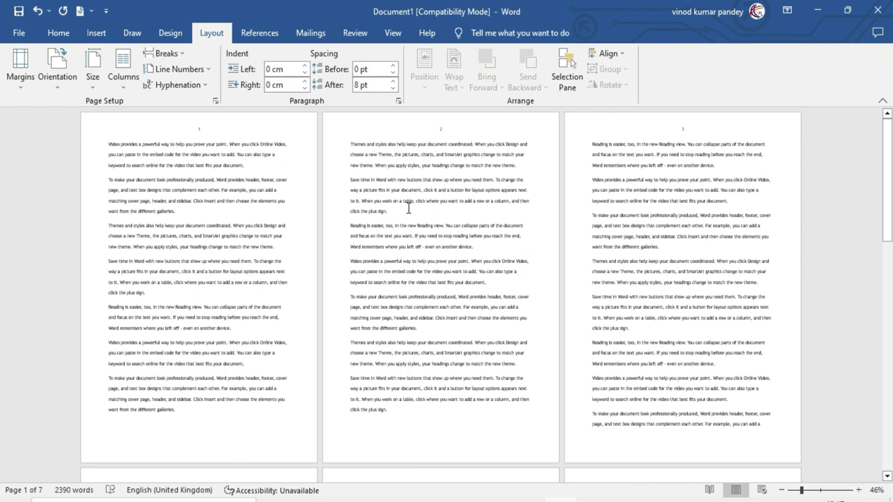
left_click(122, 85)
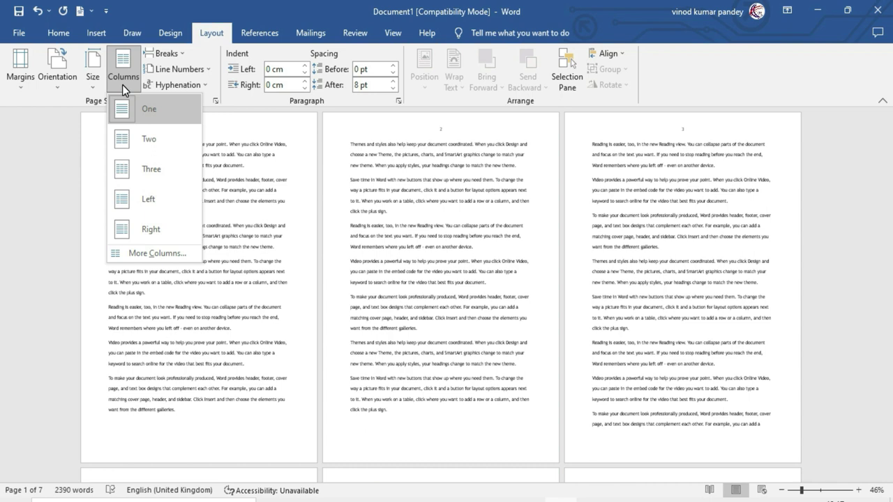
left_click(156, 140)
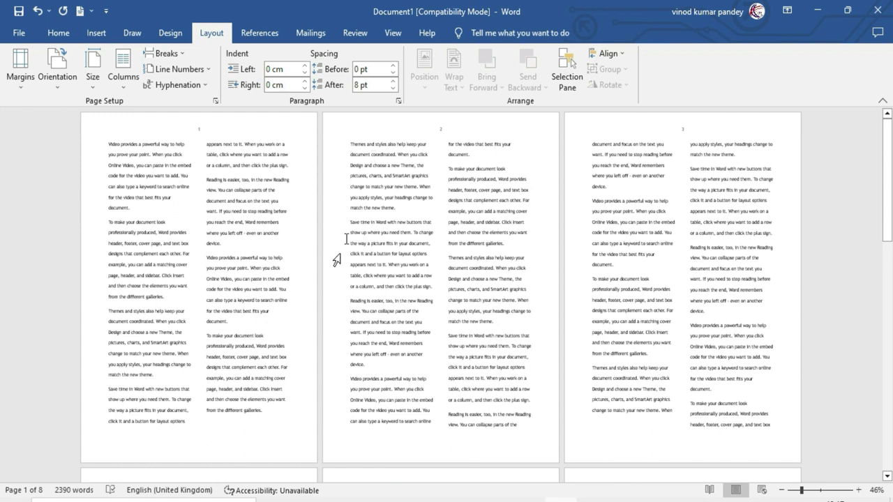
left_click(206, 335)
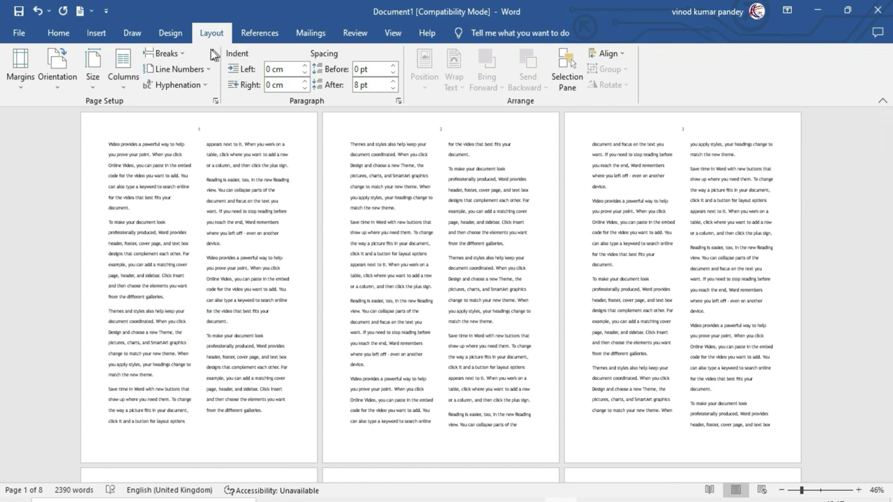
left_click(166, 54)
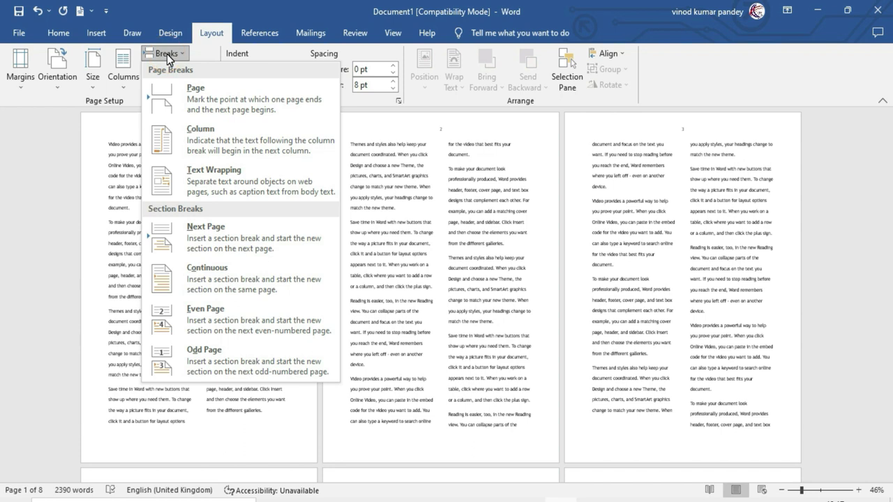
left_click(205, 141)
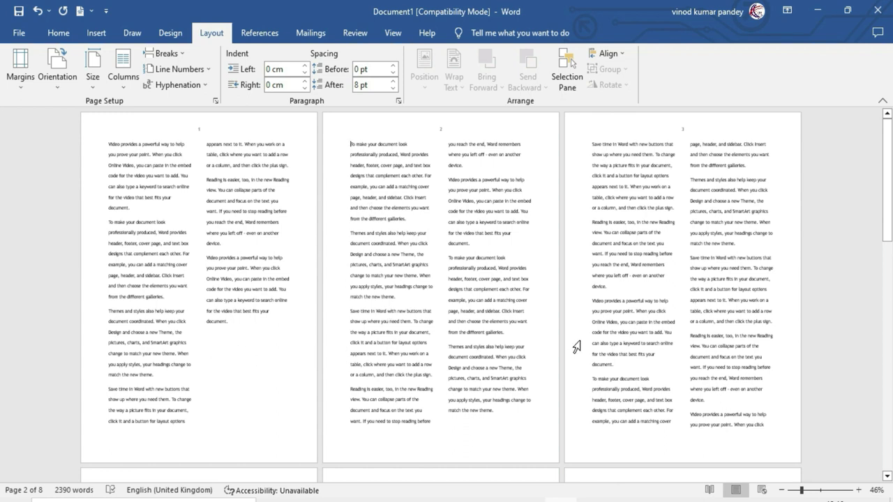
key("BackSpace")
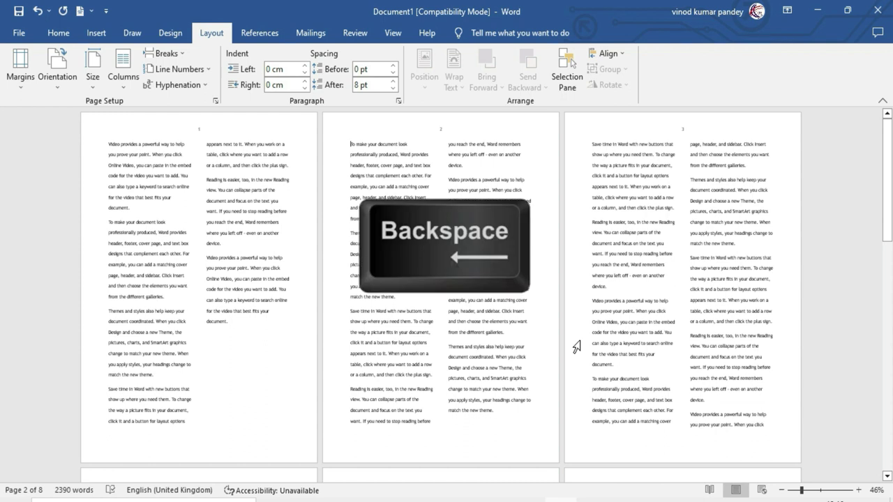
key("BackSpace")
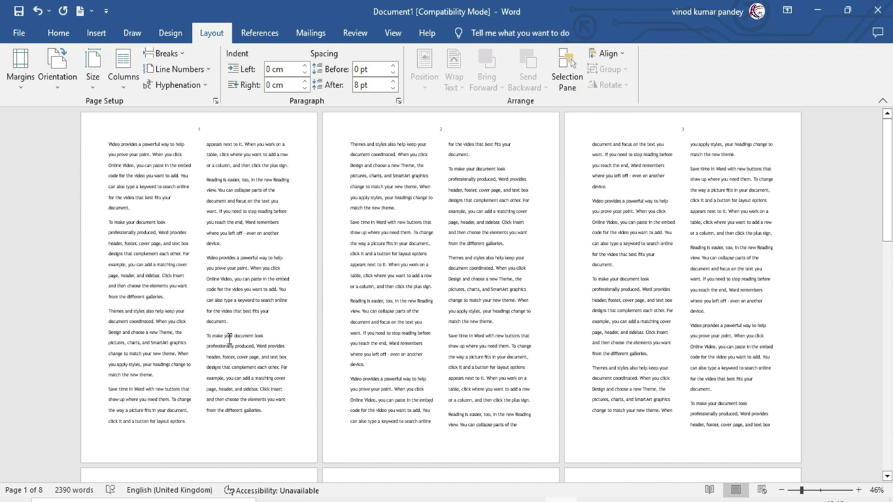
left_click(163, 53)
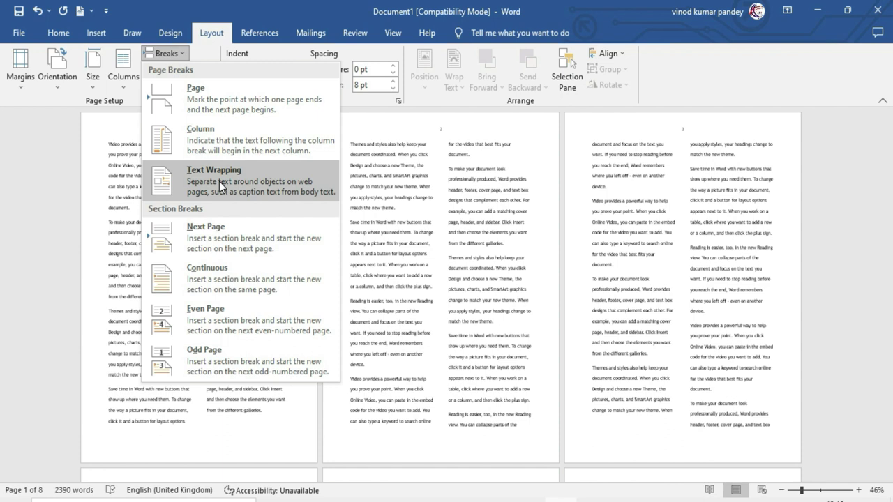
left_click(445, 236)
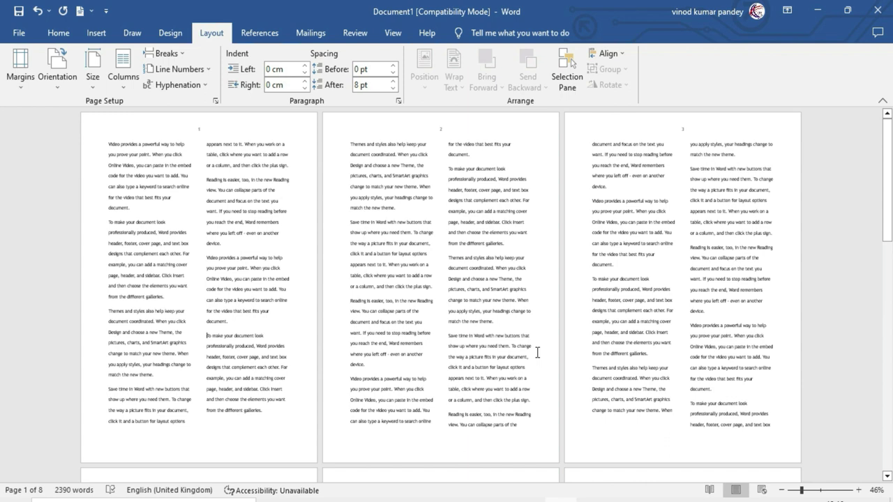
left_click(126, 87)
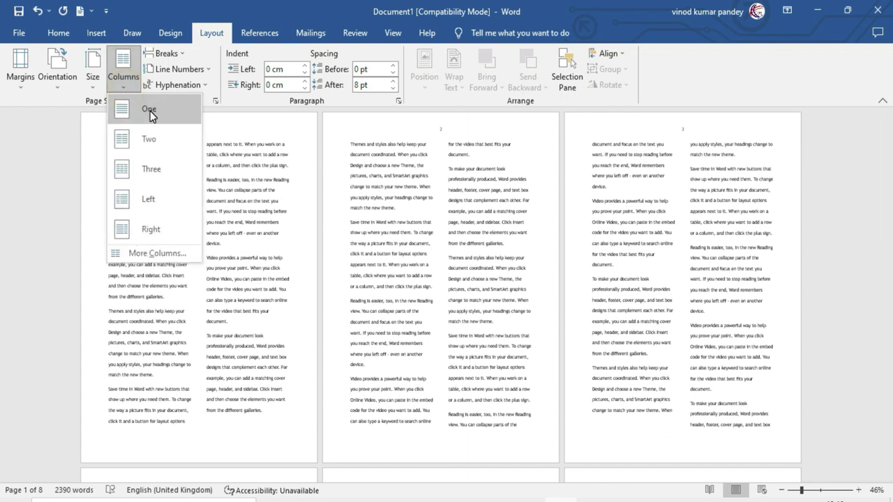
left_click(149, 112)
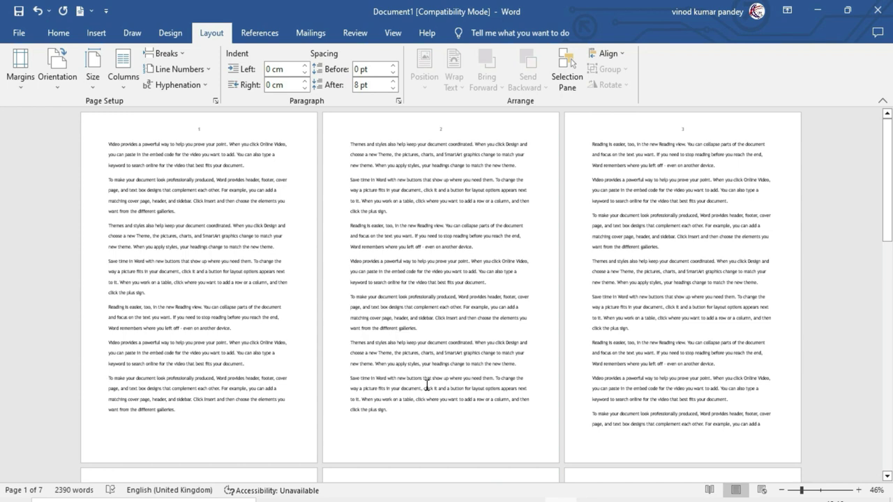
Step: Insert the Profile picture from the YouTube (D:) drive using Pictures > This Device
left_click(98, 35)
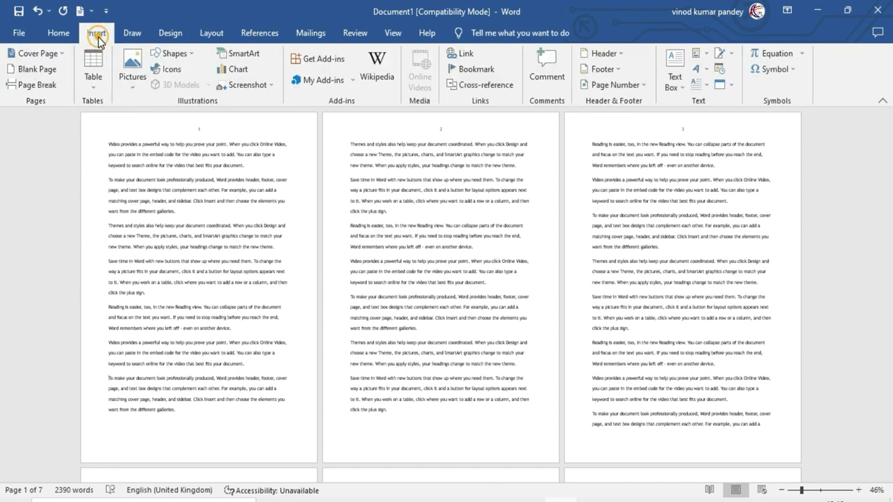
left_click(132, 87)
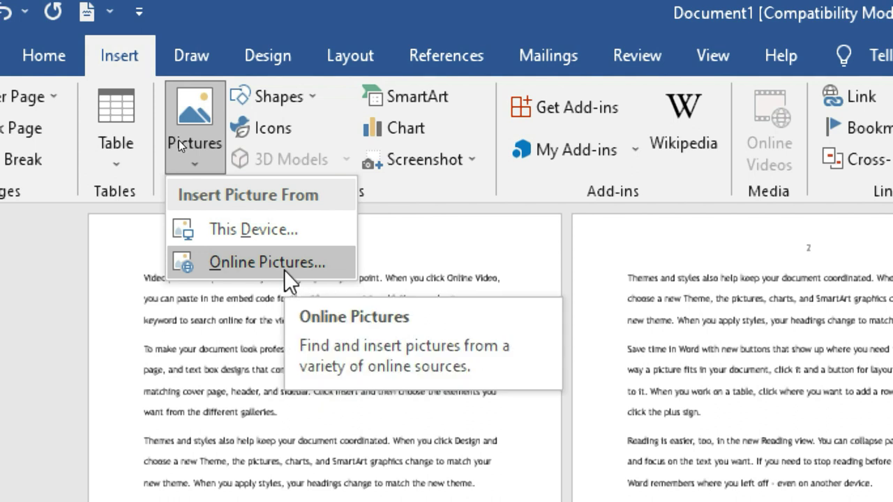
left_click(285, 228)
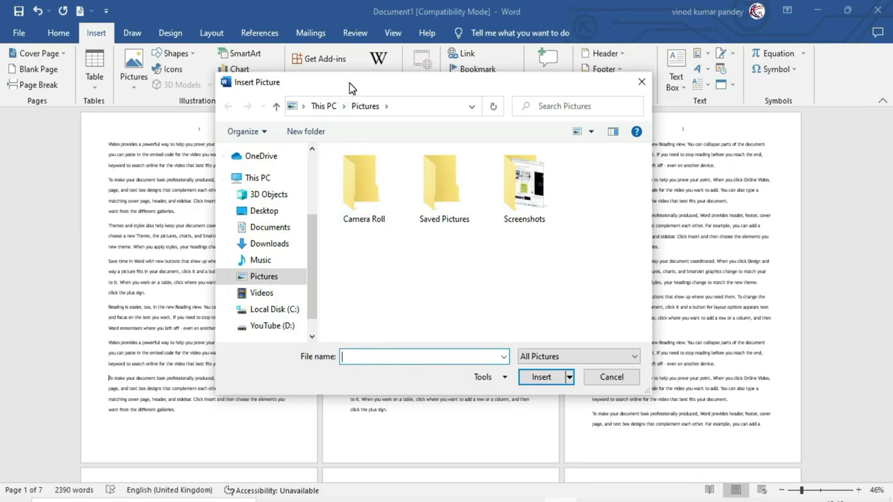
left_click_drag(349, 87, 334, 98)
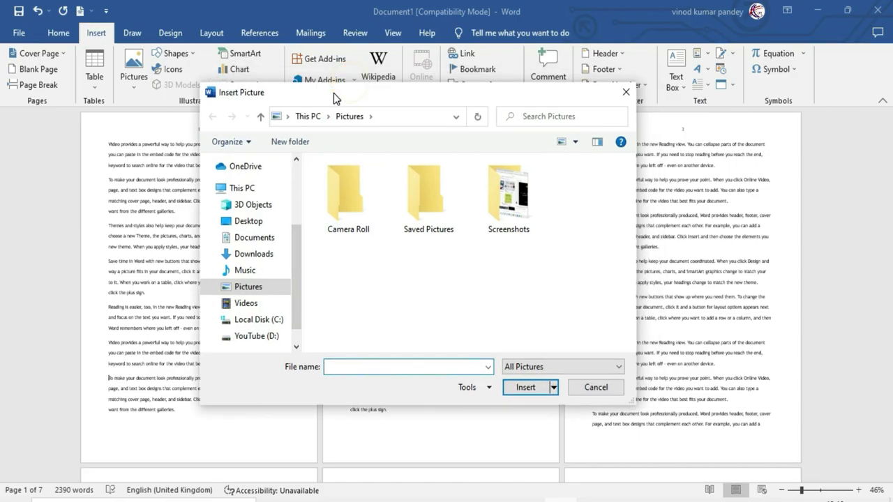
left_click(255, 338)
scroll(488, 314, "down", 5)
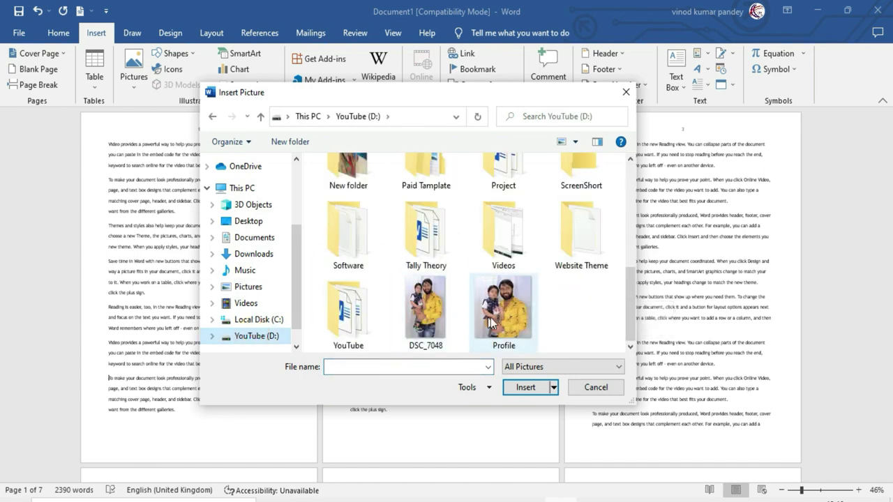
left_click(488, 317)
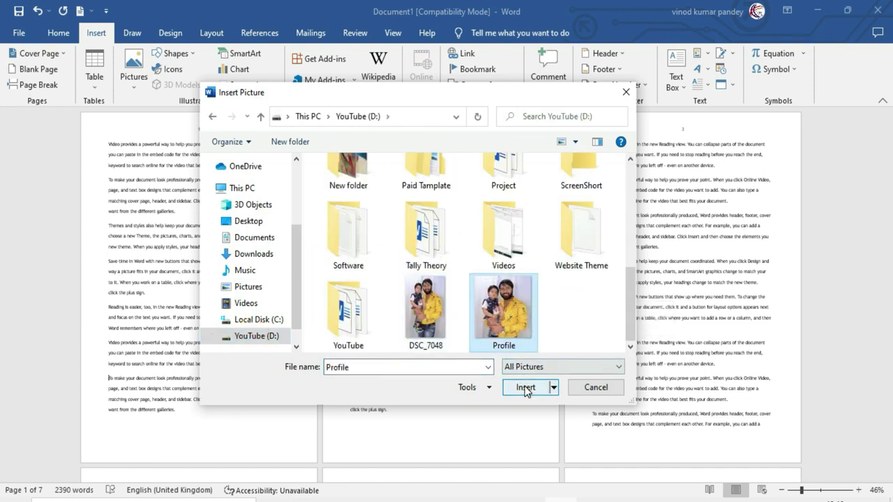
left_click(526, 388)
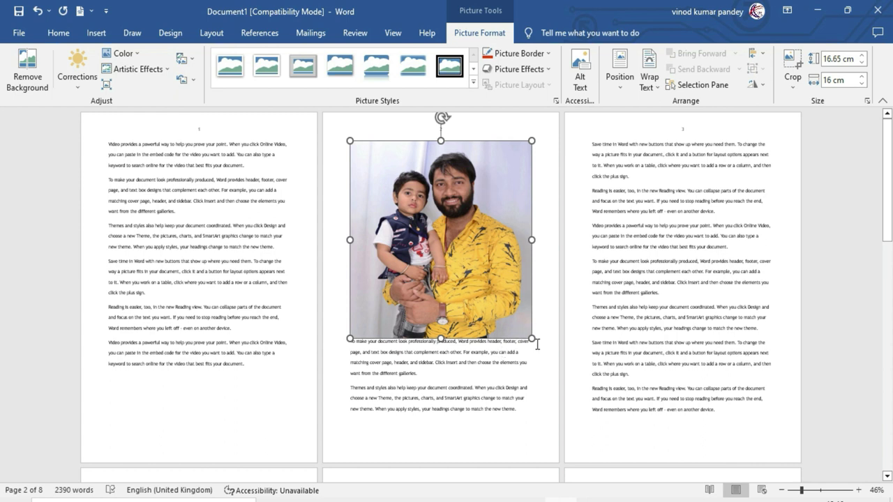
Step: Resize the photo to about 5.17 × 4.96 cm and show its Wrap Text options
left_click_drag(531, 337, 407, 203)
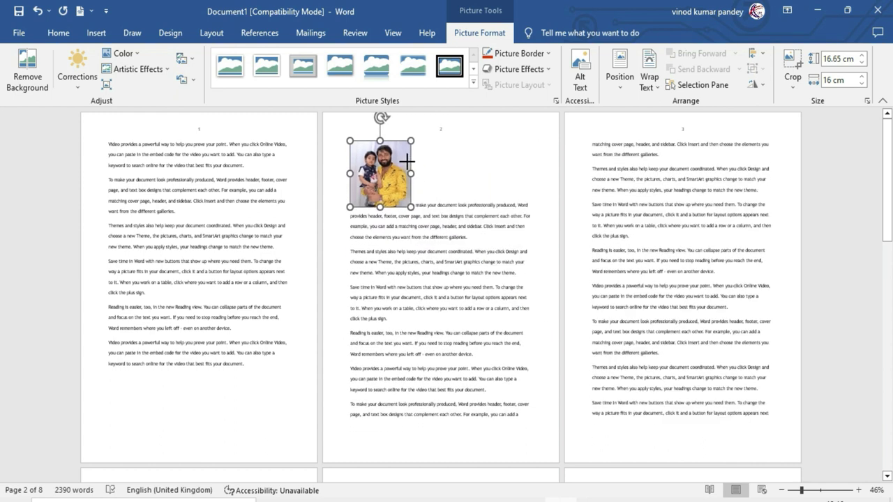
left_click(647, 89)
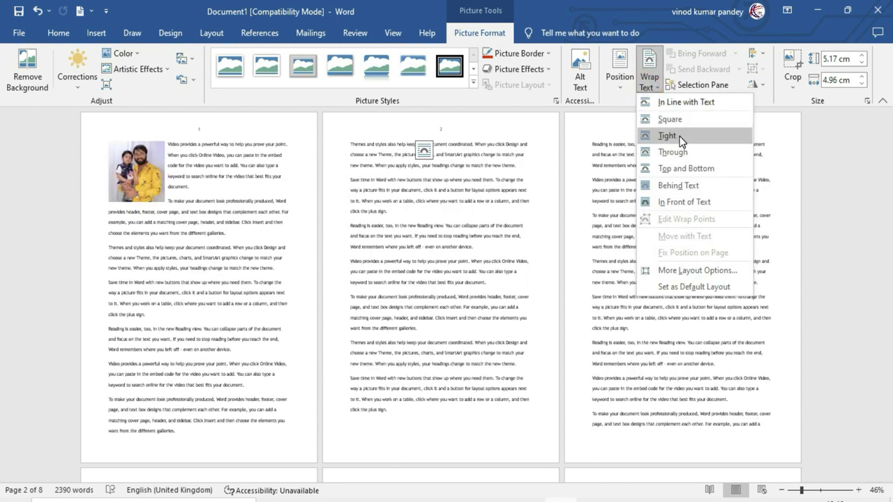
Step: Give the photo Tight wrapping and place it inside the Themes and styles paragraph at 100% zoom
left_click(679, 137)
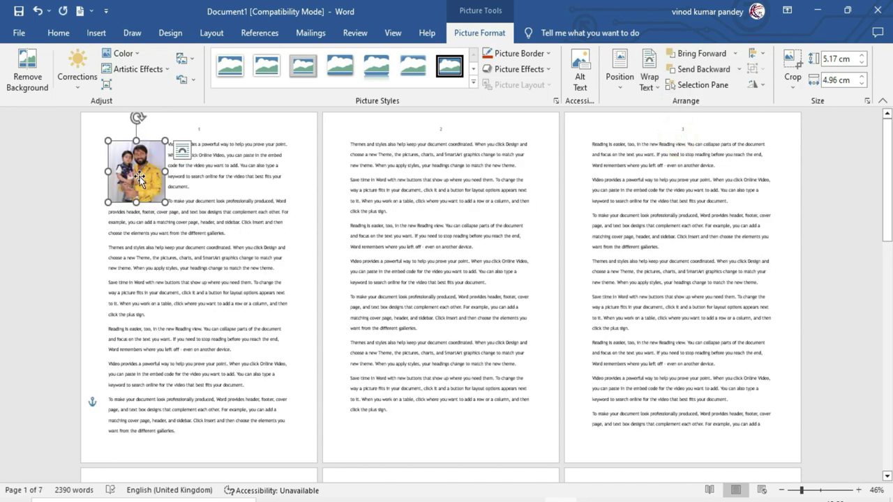
mouse_move(144, 175)
left_mouse_down()
mouse_move(160, 281)
mouse_move(179, 226)
mouse_move(169, 257)
left_mouse_up()
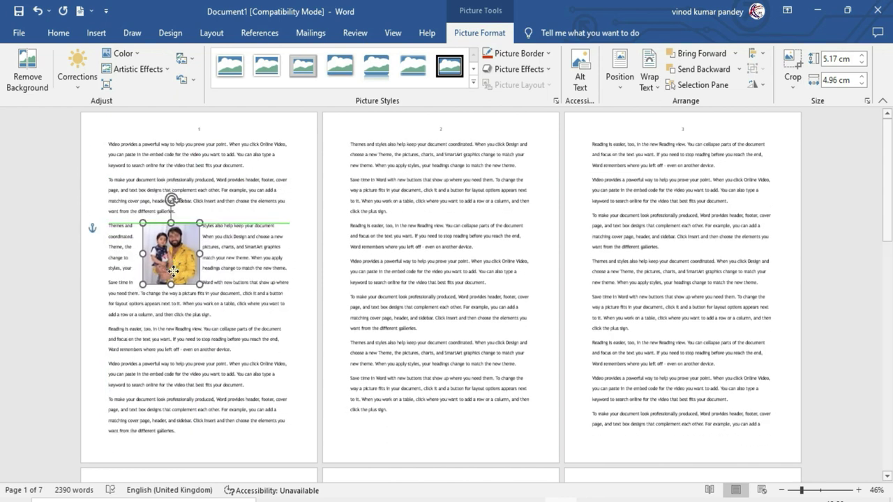
left_click_drag(801, 491, 820, 491)
mouse_move(383, 282)
left_mouse_down()
mouse_move(364, 202)
mouse_move(401, 251)
mouse_move(395, 262)
left_mouse_up()
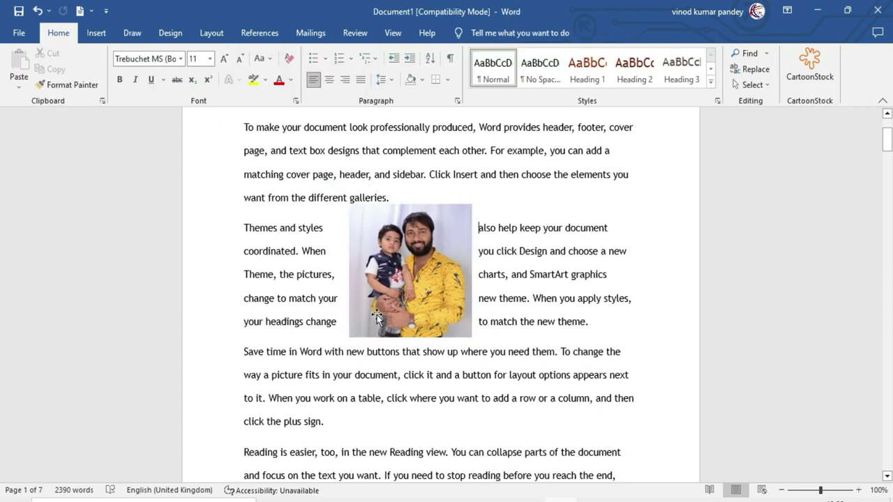
left_click_drag(226, 232, 236, 329)
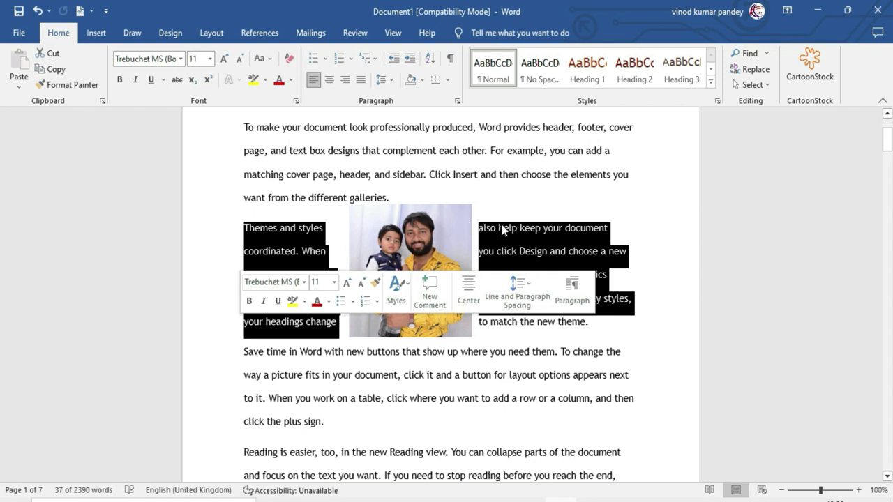
left_click(427, 255)
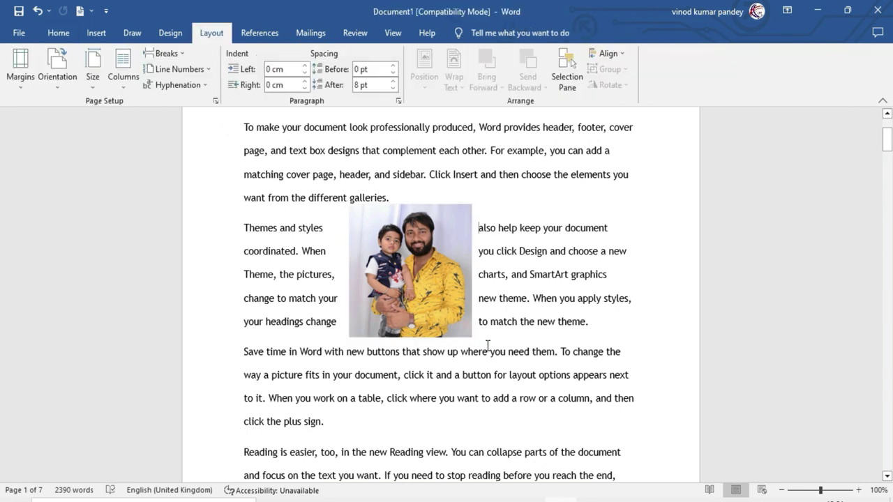
Step: Insert a Text Wrapping break before the word 'also'
left_click(477, 228)
left_click(167, 55)
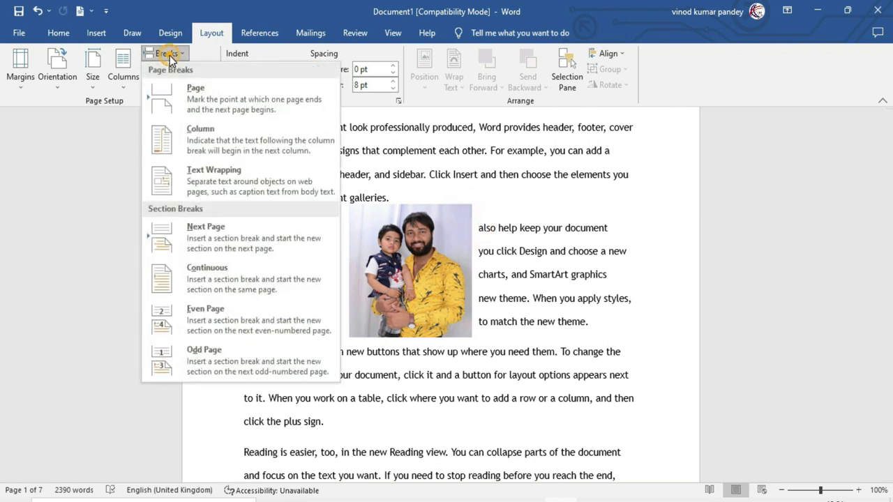
left_click(224, 180)
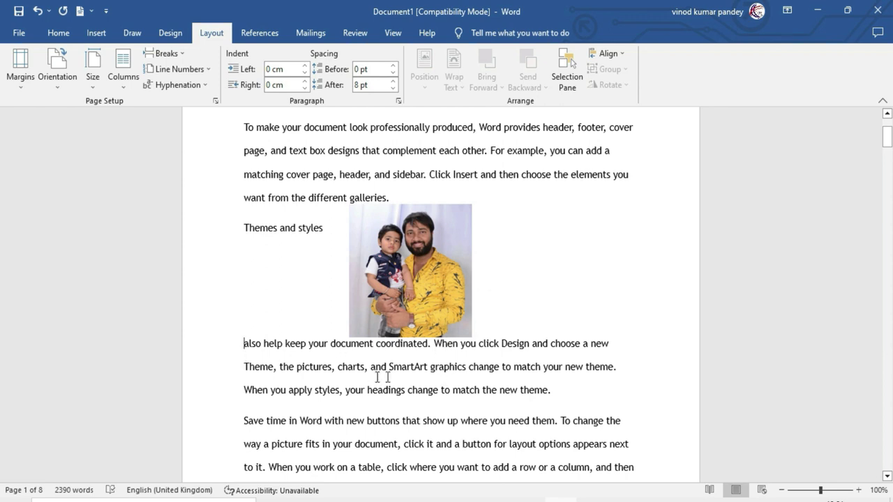
Step: Reposition the photo to the right, beside the Themes and styles text
mouse_move(413, 267)
left_mouse_down()
mouse_move(508, 270)
mouse_move(505, 190)
left_mouse_up()
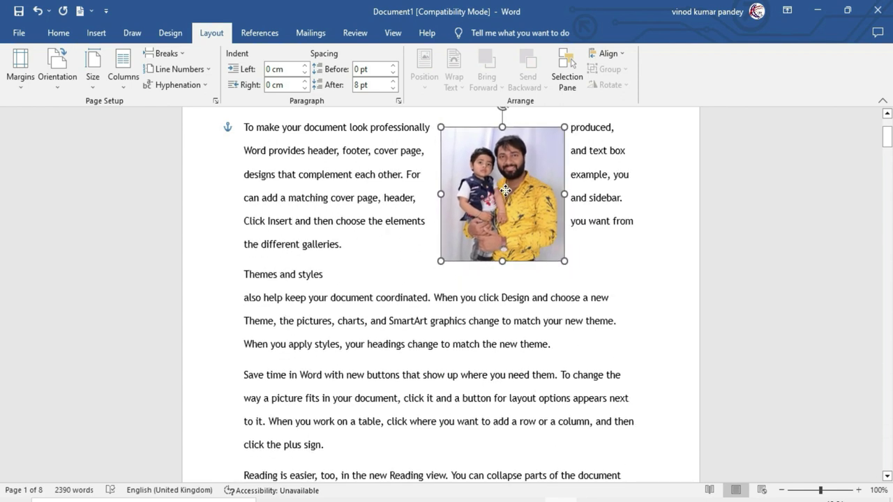
left_click_drag(505, 190, 487, 253)
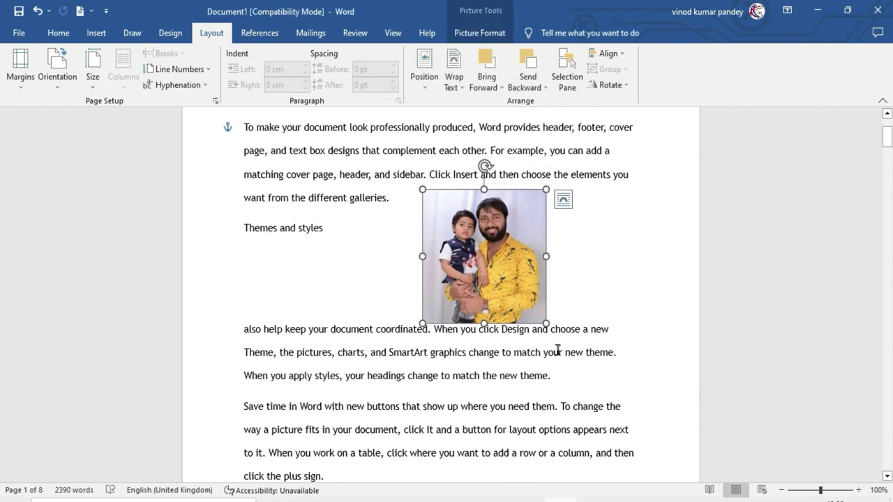
mouse_move(489, 232)
left_mouse_down()
mouse_move(483, 319)
mouse_move(470, 279)
mouse_move(474, 245)
left_mouse_up()
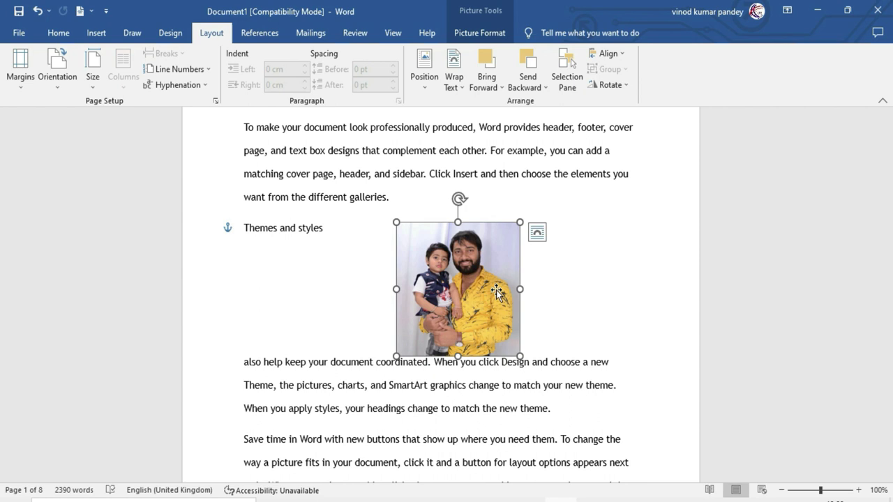
left_click(164, 53)
Step: Place the cursor in the galleries line and dismiss the Breaks list without inserting anything
left_click(293, 196)
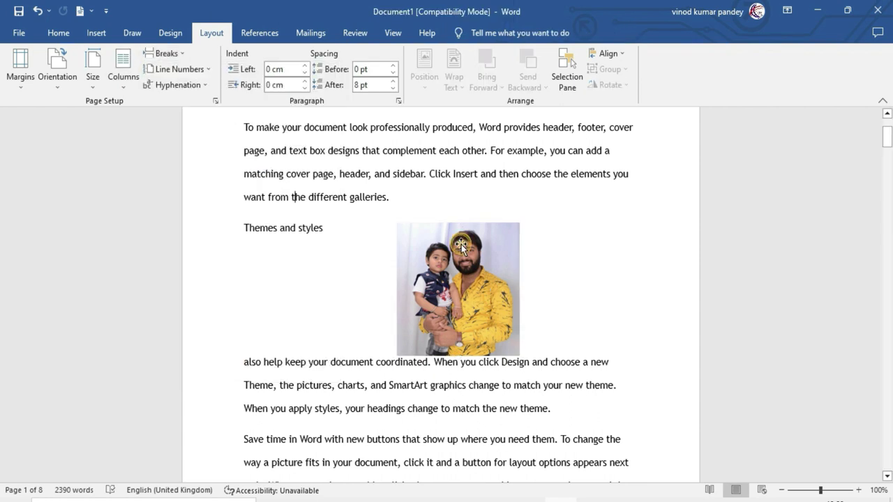
left_click(183, 53)
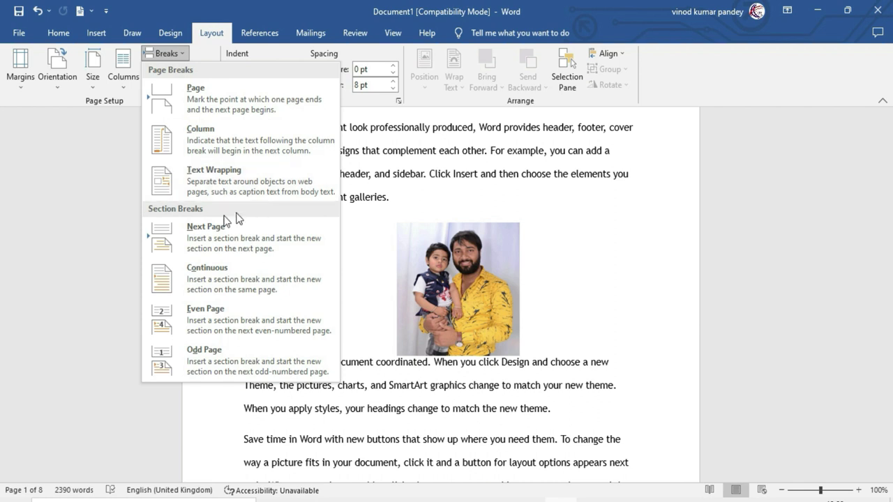
key("Escape")
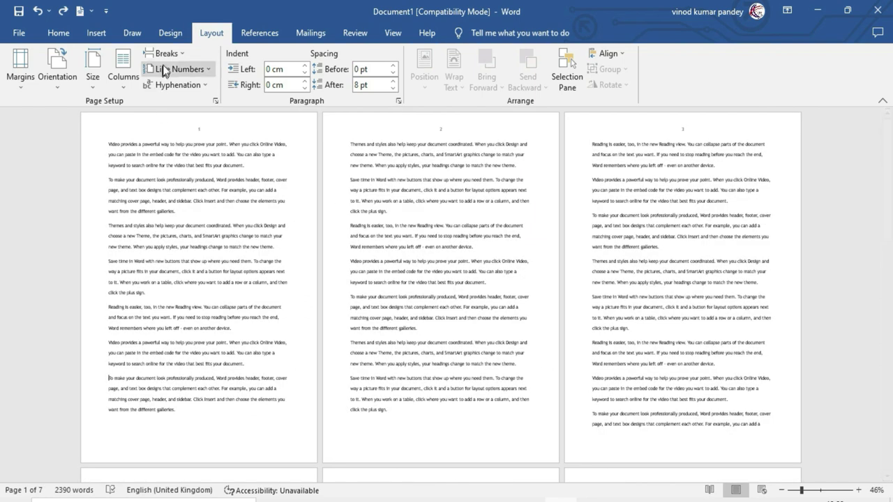
Step: Browse the Breaks list and try cursor positions on pages 1 and 2 without inserting a break
left_click(169, 54)
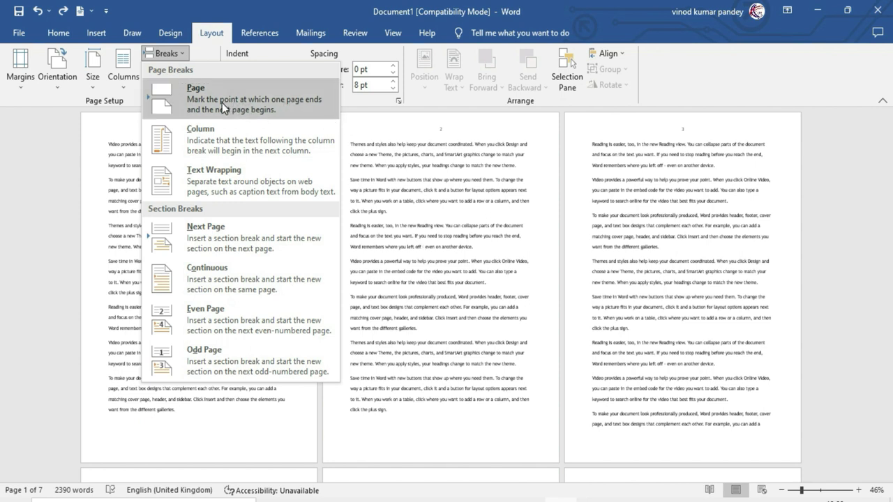
left_click(434, 240)
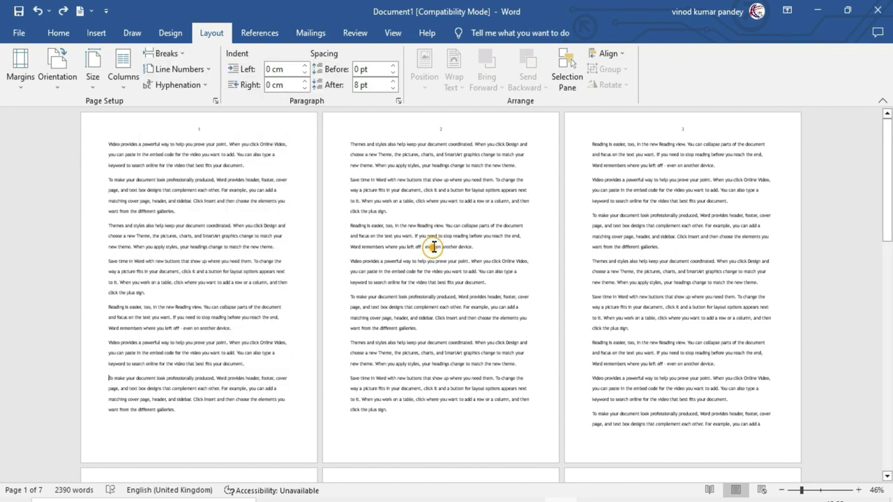
left_click(465, 279)
left_click(192, 201)
Step: Insert a Next Page section break before 'Themes and styles'
left_click(109, 226)
left_click(166, 54)
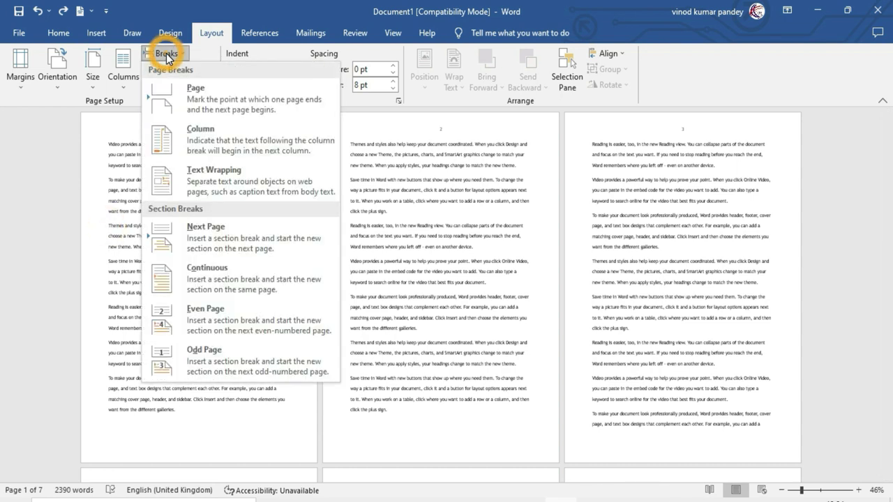
left_click(207, 238)
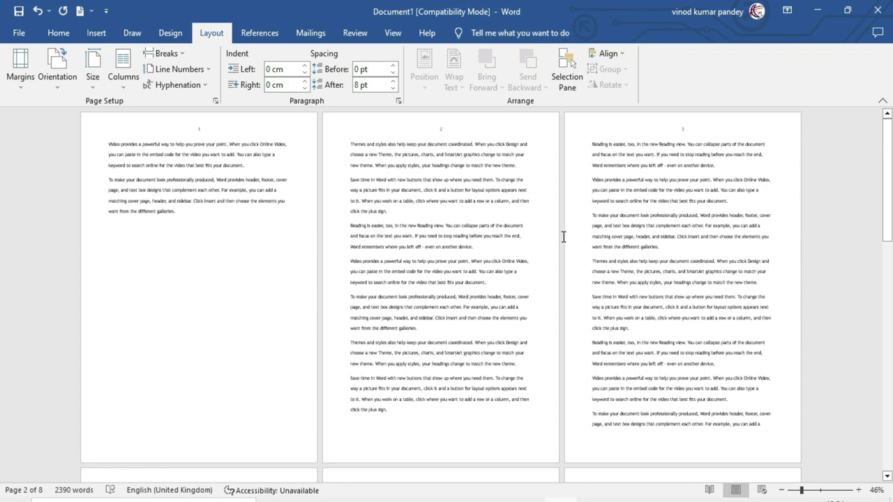
Step: Return to page 1 and look through the Breaks list twice without inserting anything
key("ctrl+Home")
left_click(164, 53)
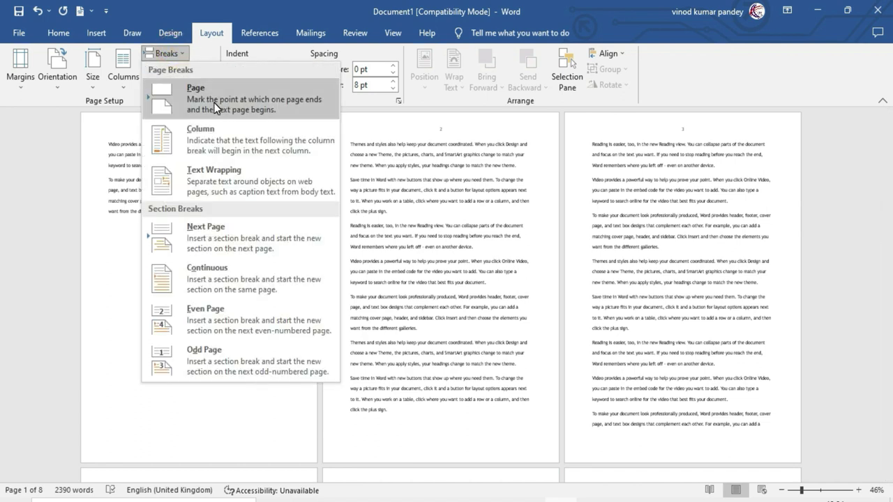
left_click(403, 203)
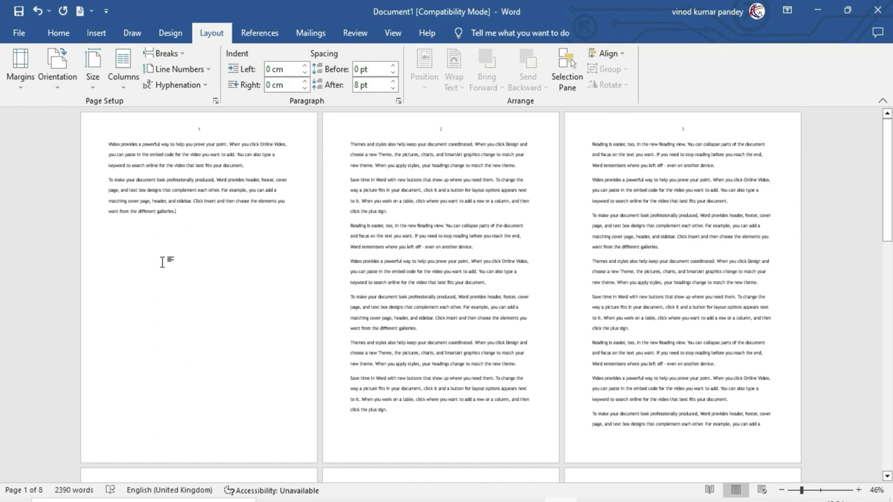
left_click(175, 58)
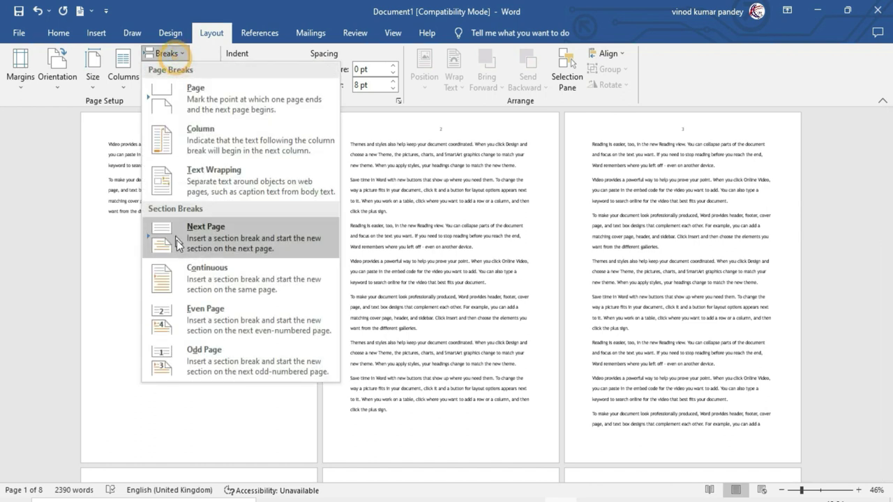
left_click(394, 233)
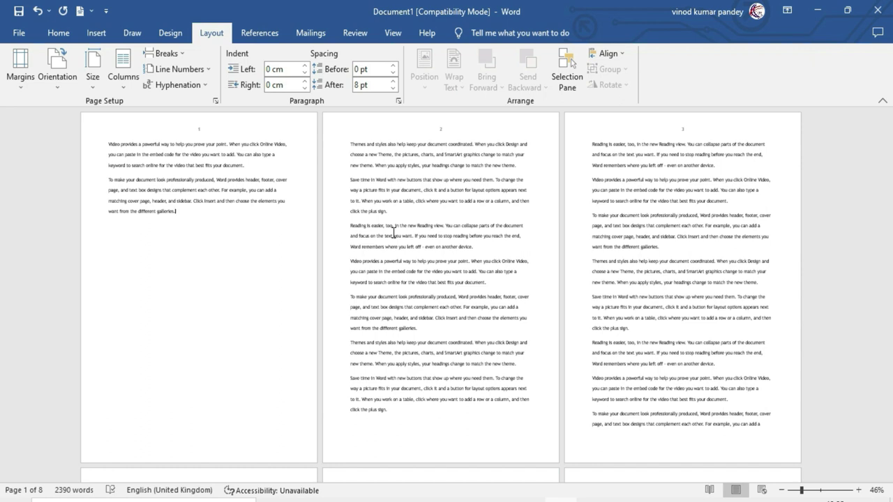
Step: Insert a Continuous section break at the end of page 1's text, then undo it
left_click_drag(344, 145, 355, 430)
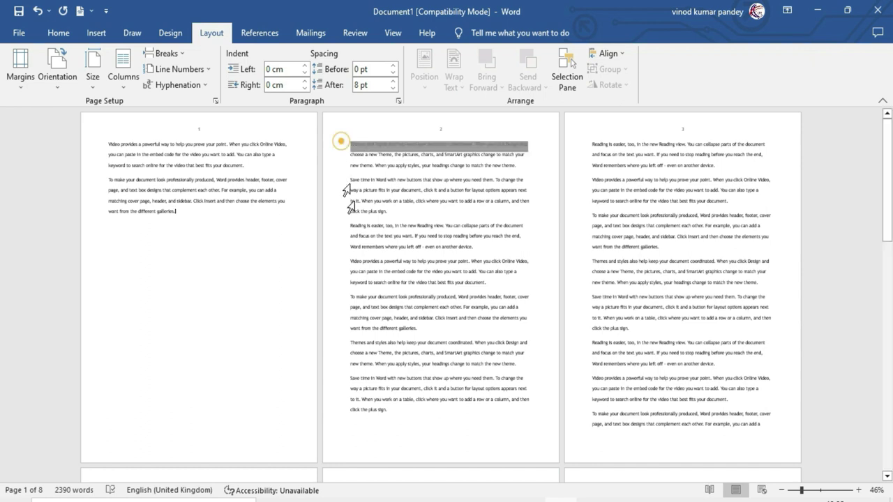
left_click(119, 247)
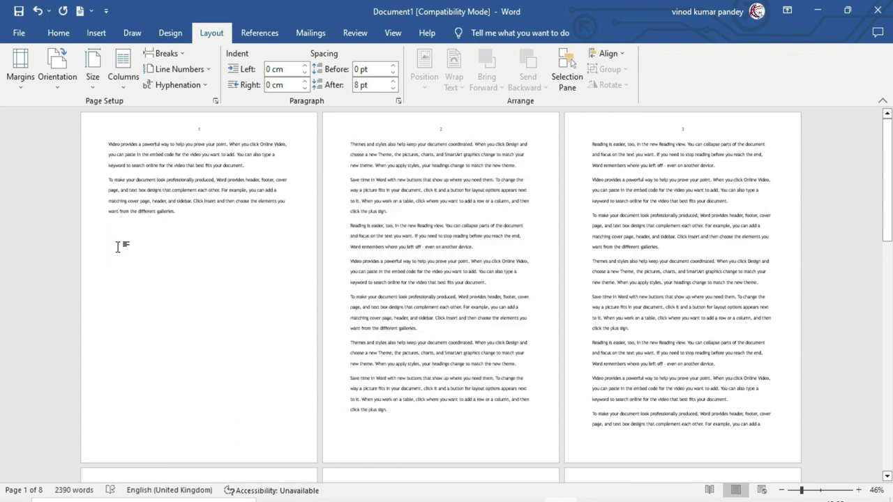
left_click(177, 53)
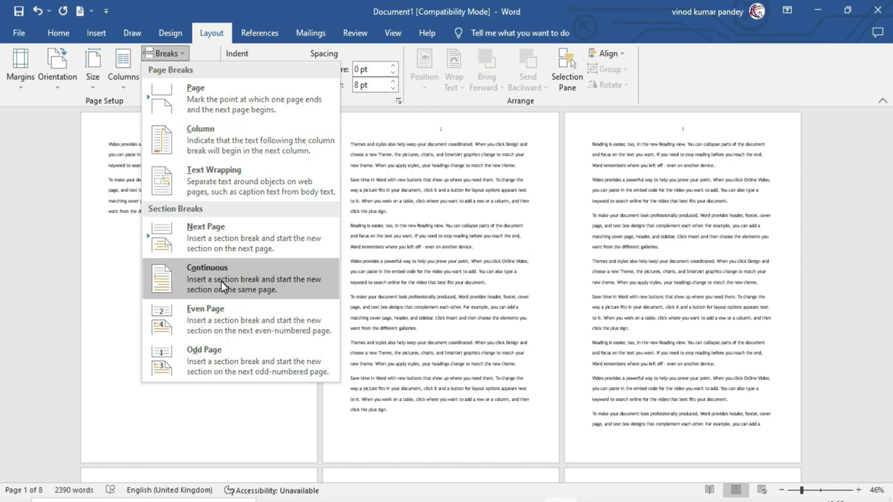
left_click(221, 281)
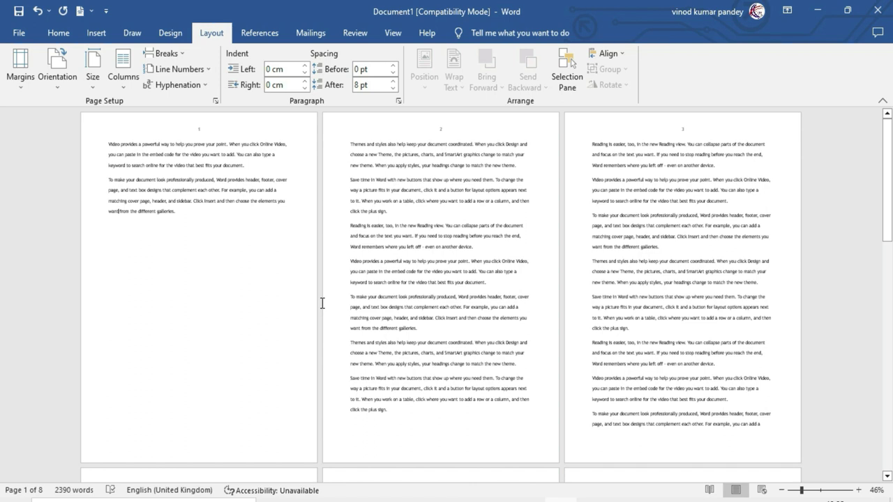
key("ctrl+z")
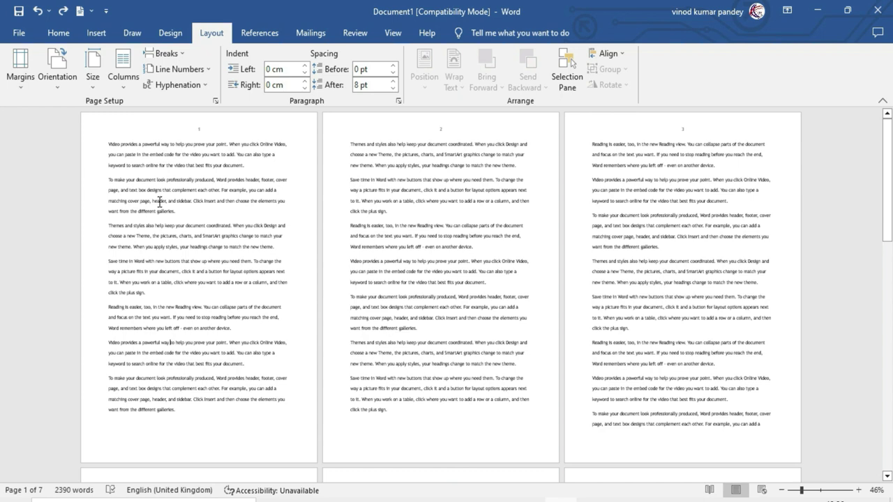
Step: Apply Two columns to the whole document, then undo it
left_click_drag(95, 227, 104, 296)
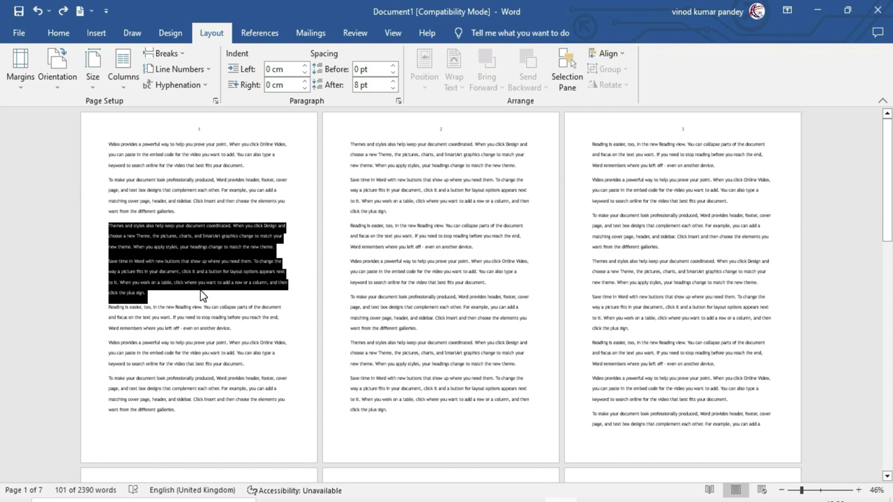
left_click(242, 313)
left_click(124, 84)
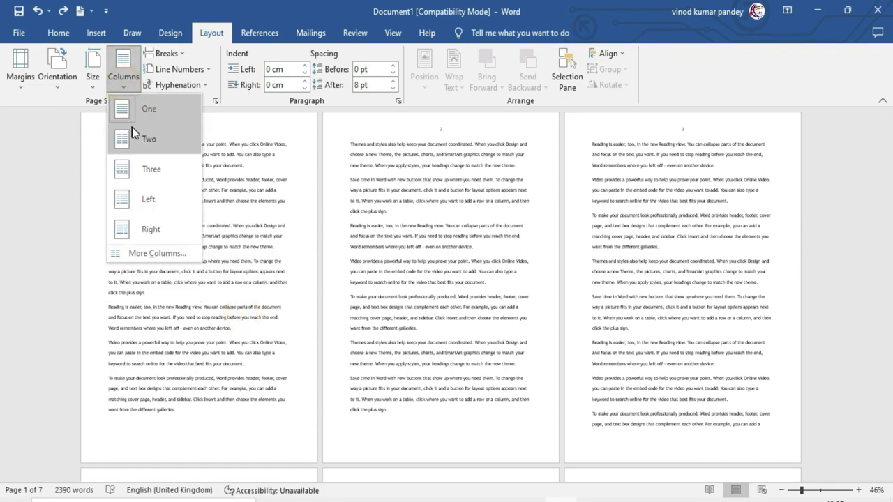
left_click(158, 138)
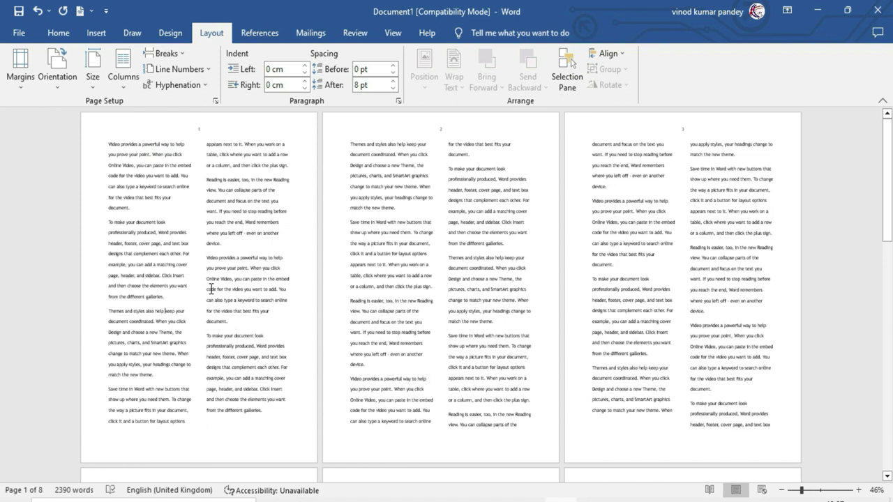
key("ctrl+z")
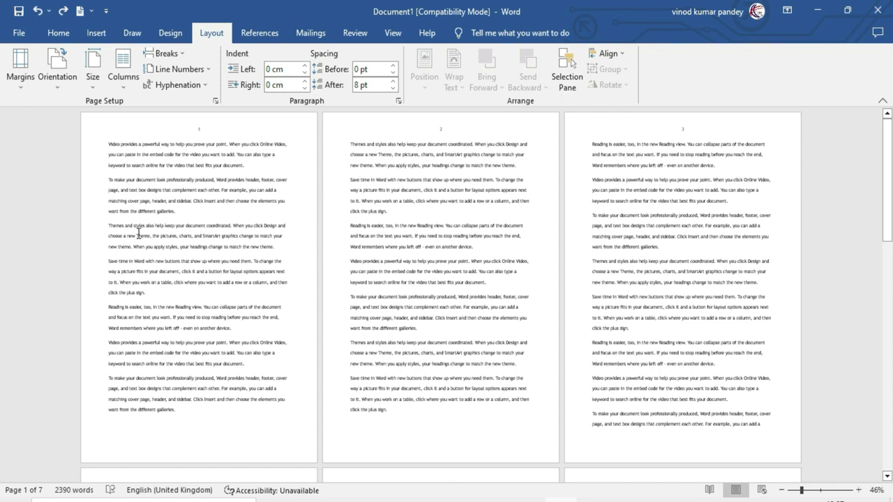
Step: Apply Two columns to just the two Themes and styles paragraphs, then undo it
left_click_drag(96, 226, 95, 294)
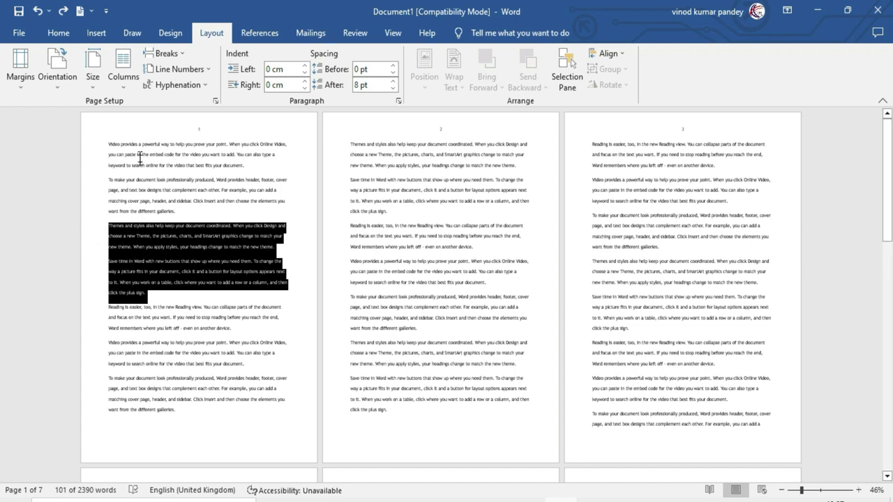
left_click(122, 85)
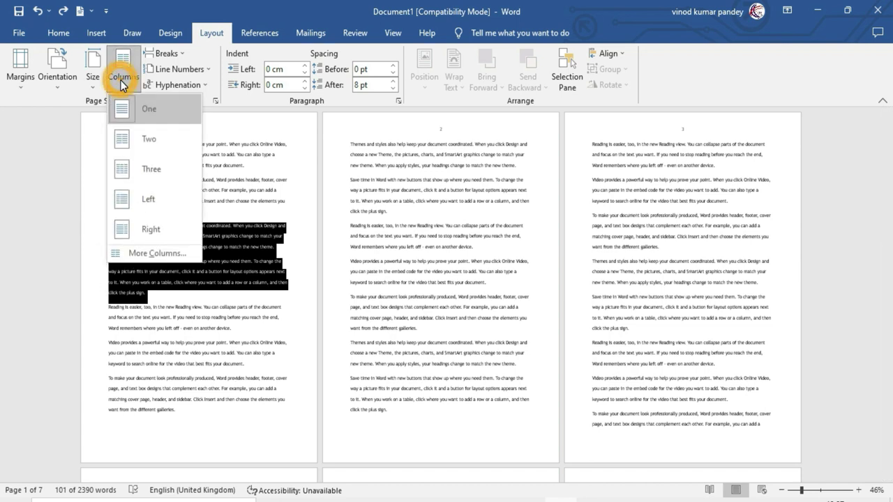
left_click(149, 139)
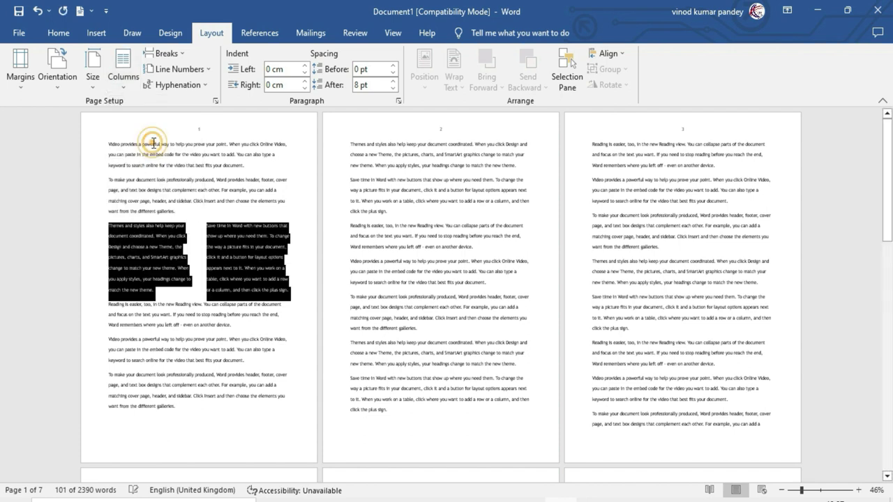
left_click(194, 246)
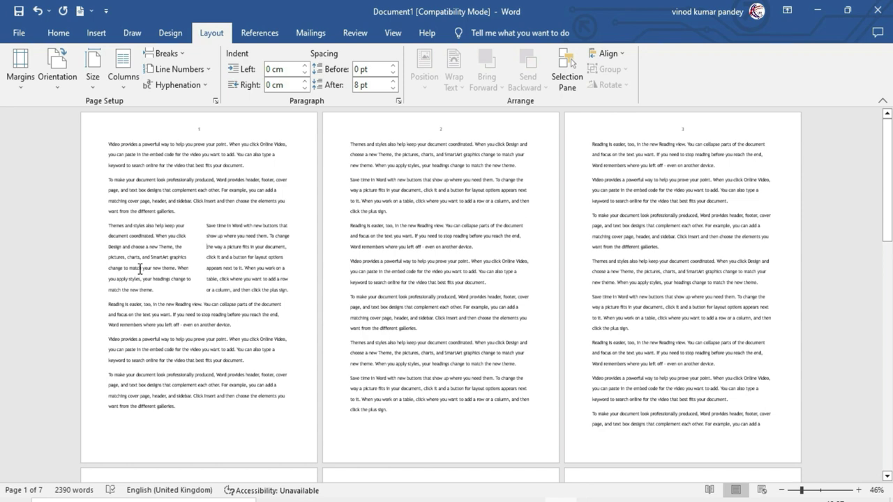
key("ctrl+z")
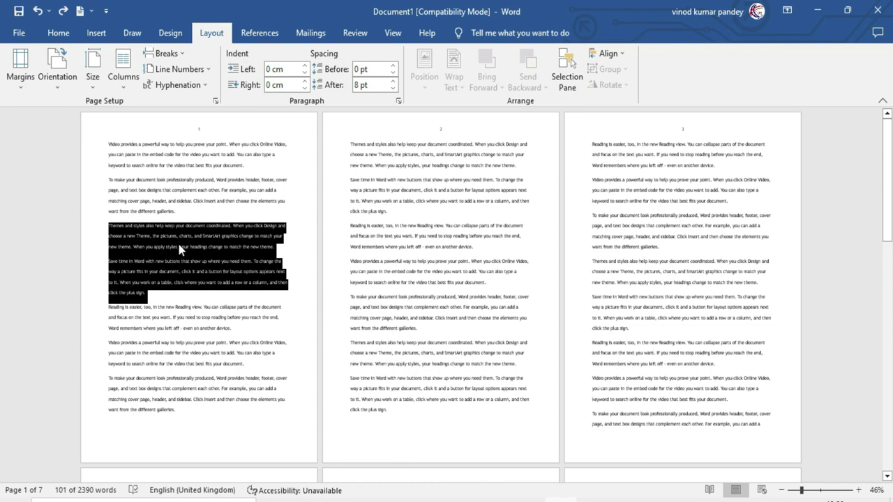
Step: Place the cursor before the Themes and styles paragraph and open the Breaks list
left_click(178, 245)
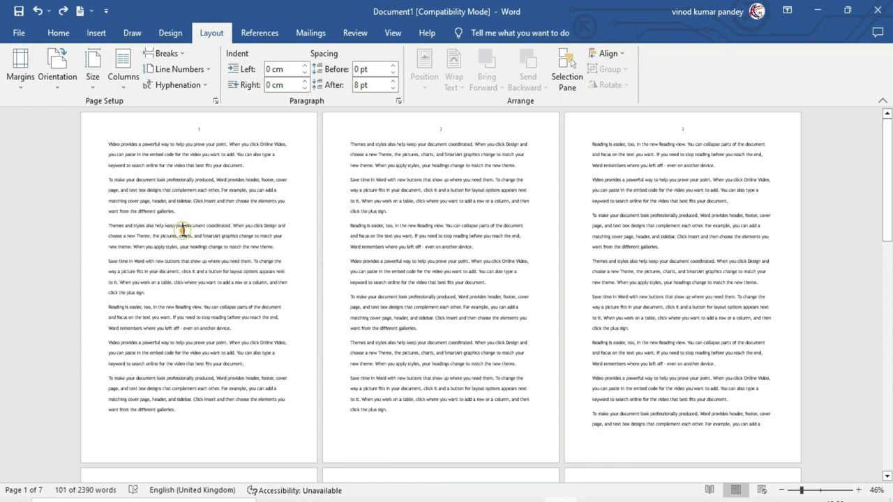
left_click(106, 226)
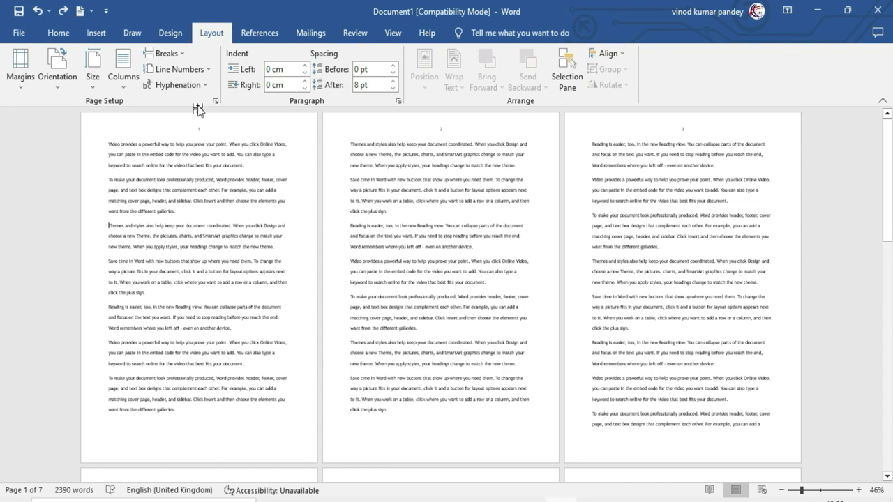
left_click(179, 53)
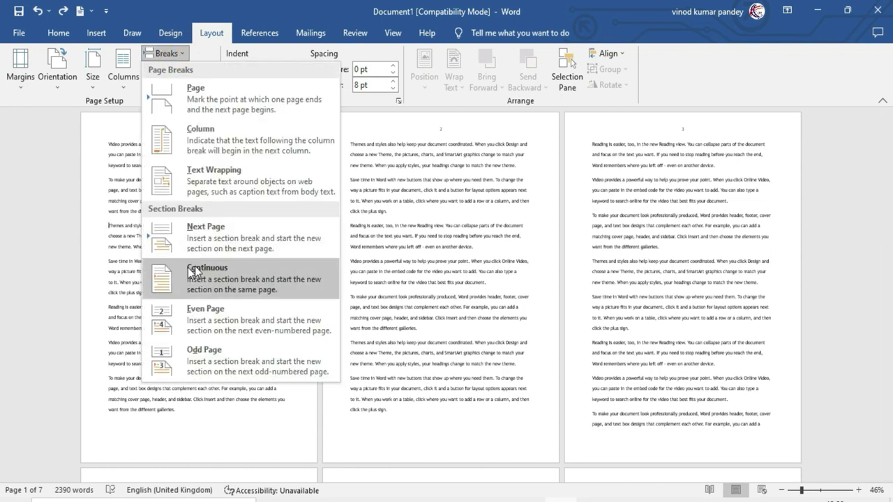
Step: Insert continuous section breaks before the Themes paragraph and after the Save time paragraph
left_click(230, 278)
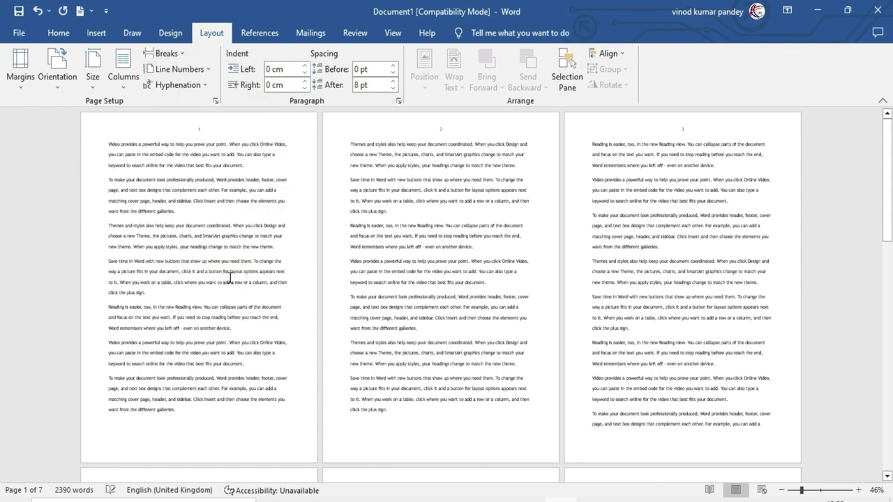
left_click(108, 225)
left_click(148, 293)
left_click(167, 53)
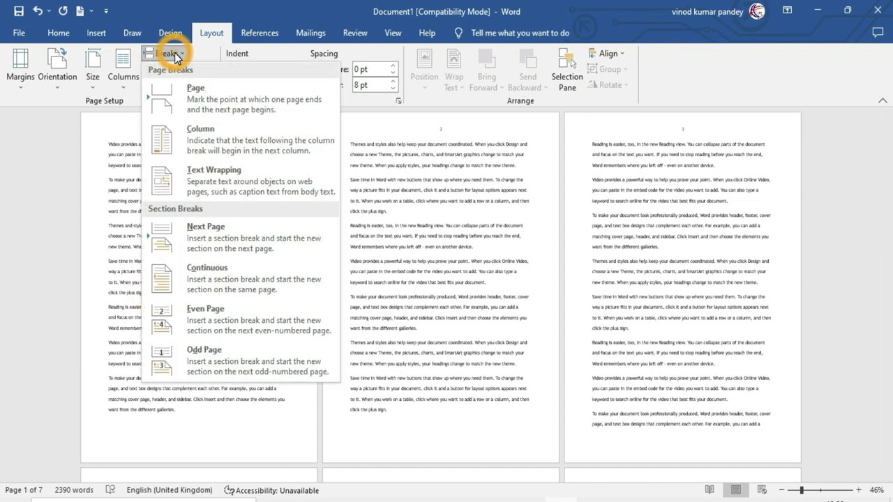
left_click(221, 278)
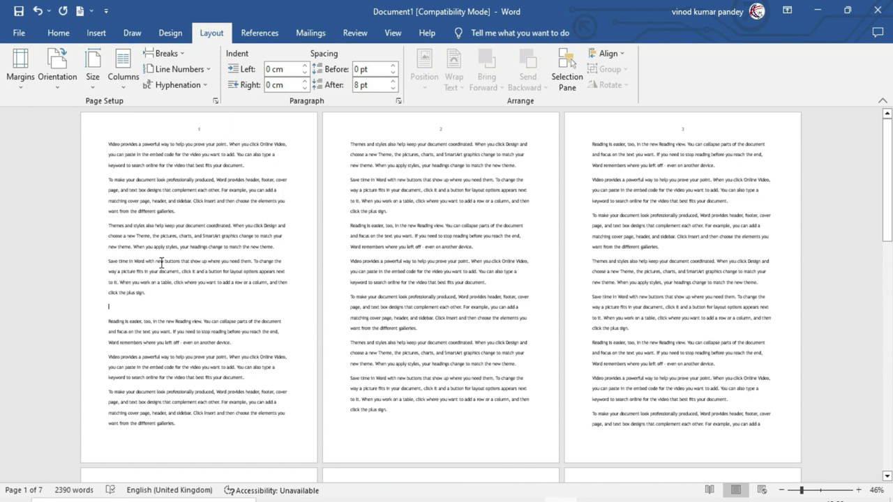
Step: Show and then hide formatting marks to check the new breaks, then click inside the sectioned paragraphs
left_click(65, 33)
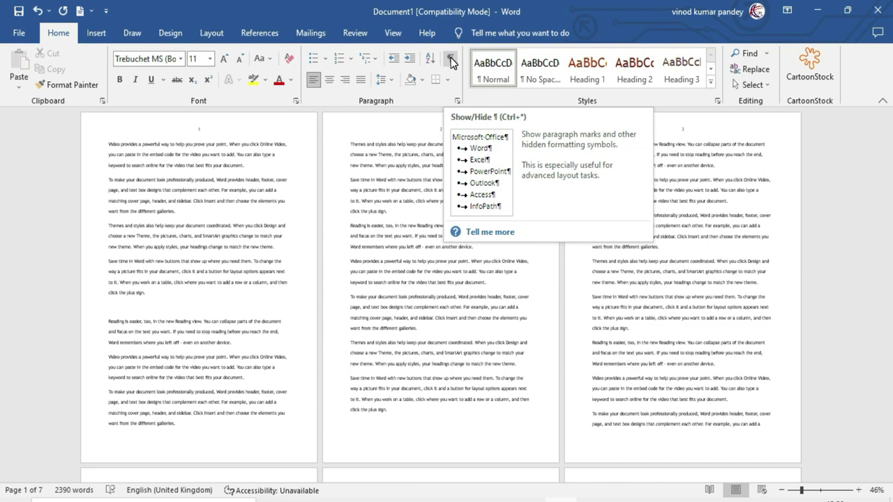
left_click(451, 62)
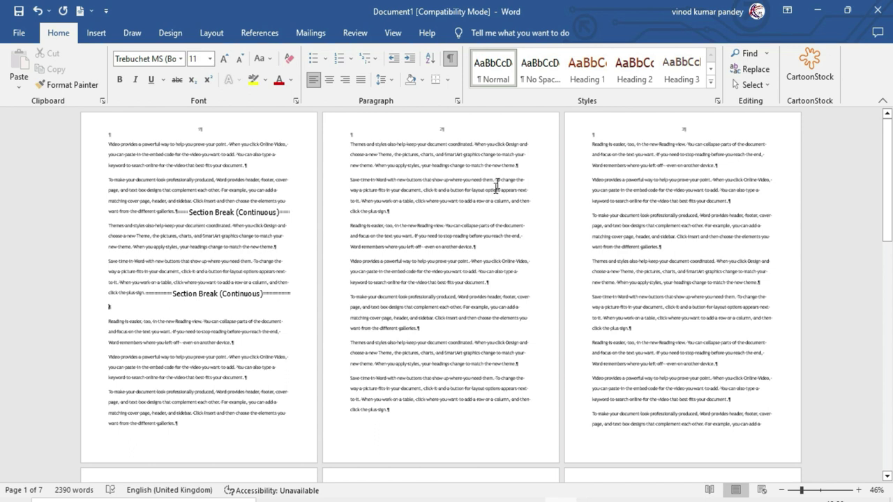
left_click(451, 60)
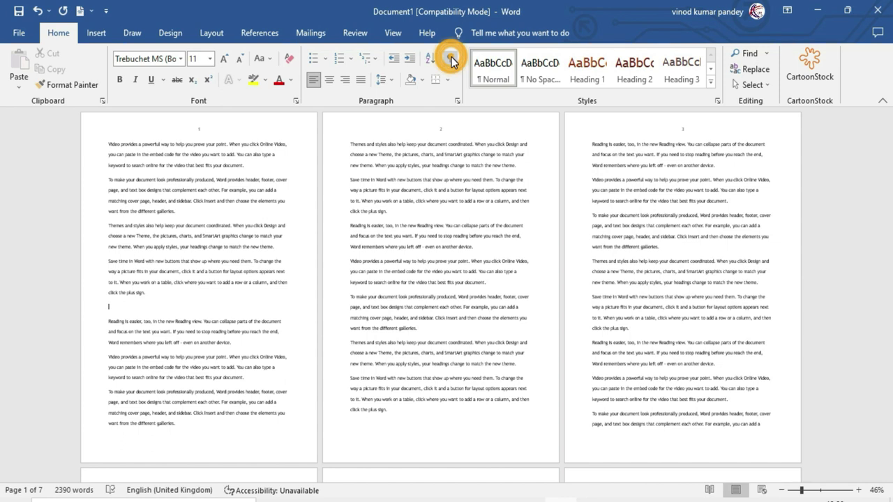
left_click(157, 237)
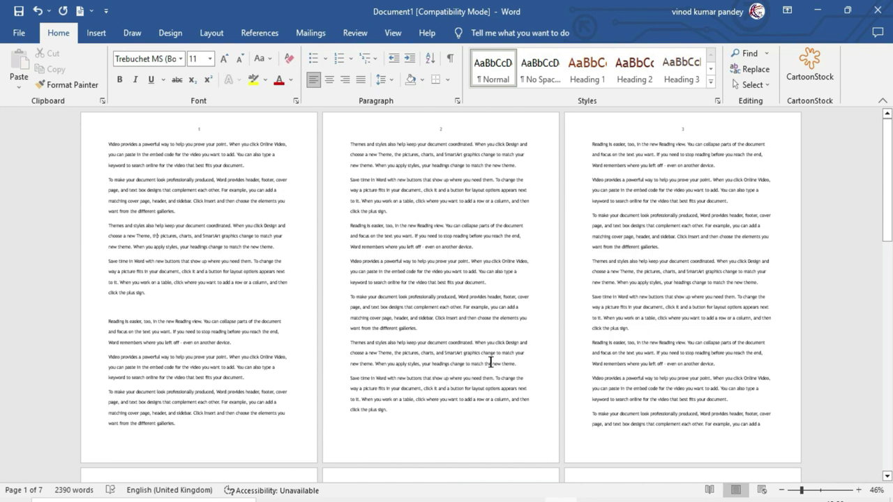
left_click(182, 241)
Step: Lay out the sectioned Themes and Save time paragraphs in three columns
left_click(162, 237)
key("alt+p")
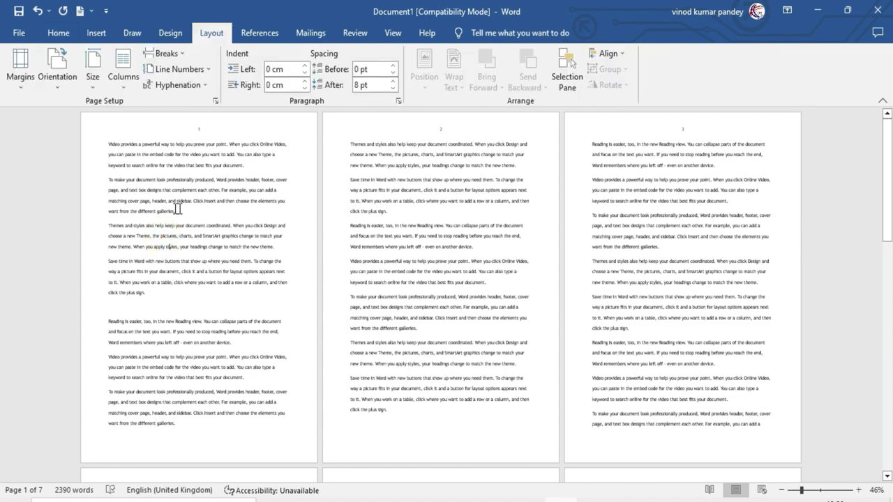
left_click(124, 78)
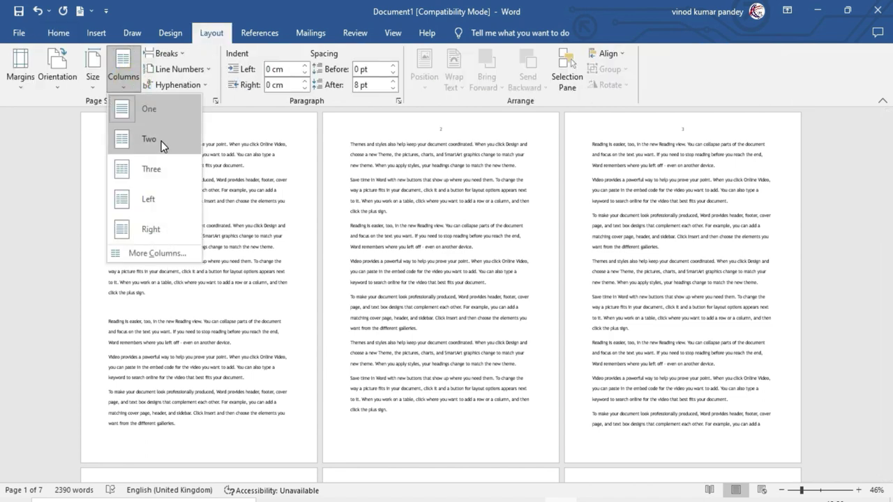
left_click(155, 169)
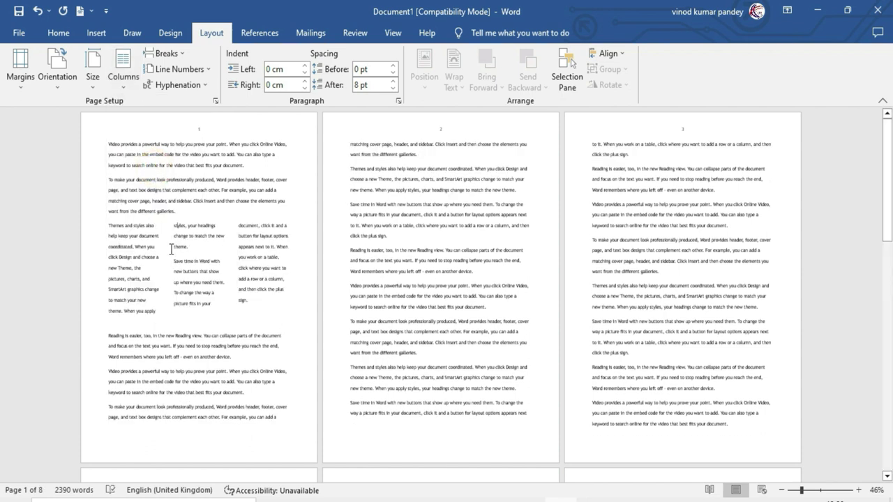
left_click(170, 33)
left_click(212, 35)
left_click(167, 53)
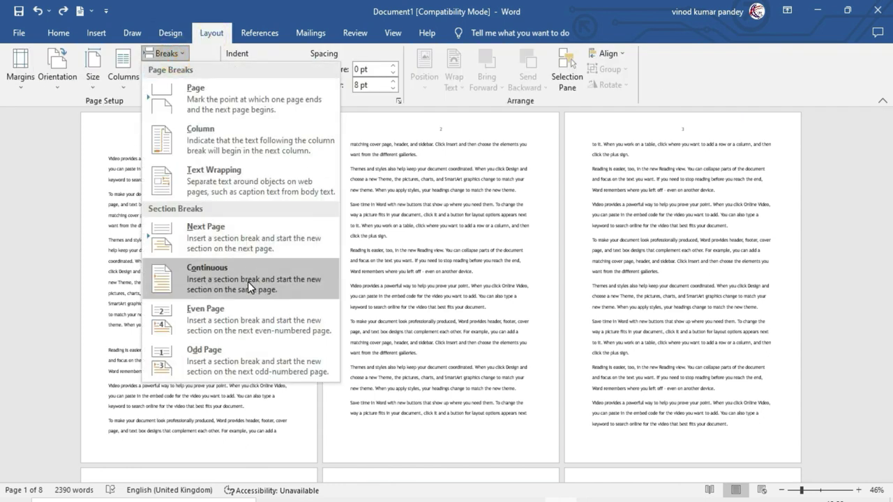
Step: Dismiss the Breaks list without adding a break, then click after the Save time paragraph on page 2
left_click(247, 282)
left_click(181, 57)
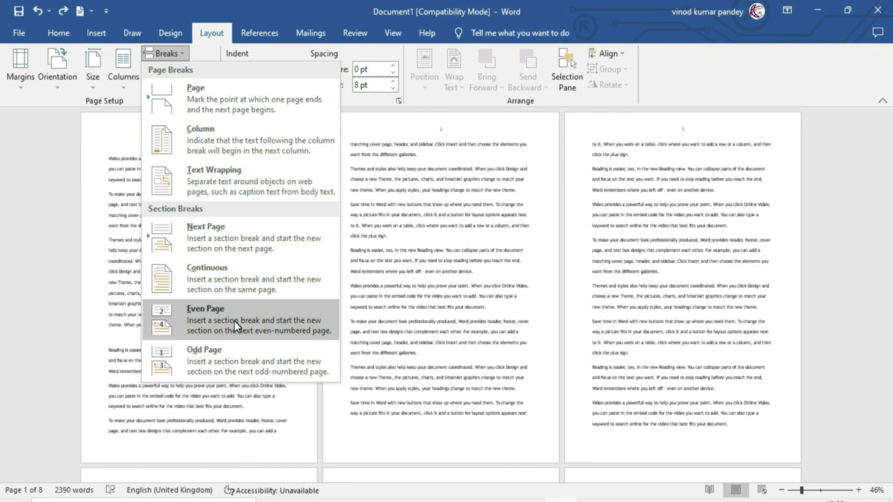
left_click(475, 222)
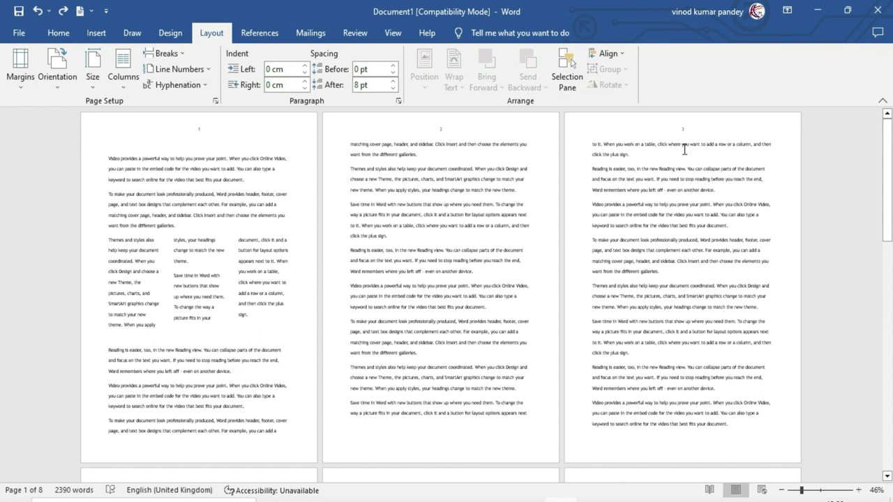
left_click(452, 162)
left_click(388, 236)
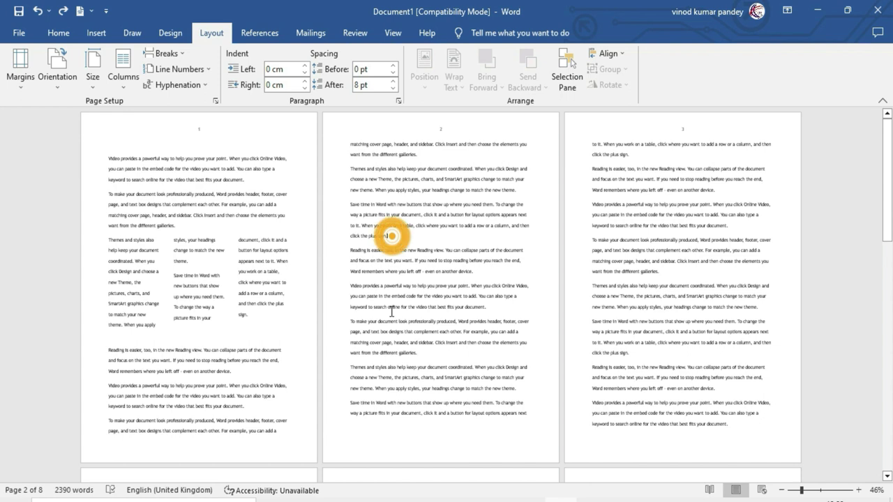
left_click(177, 57)
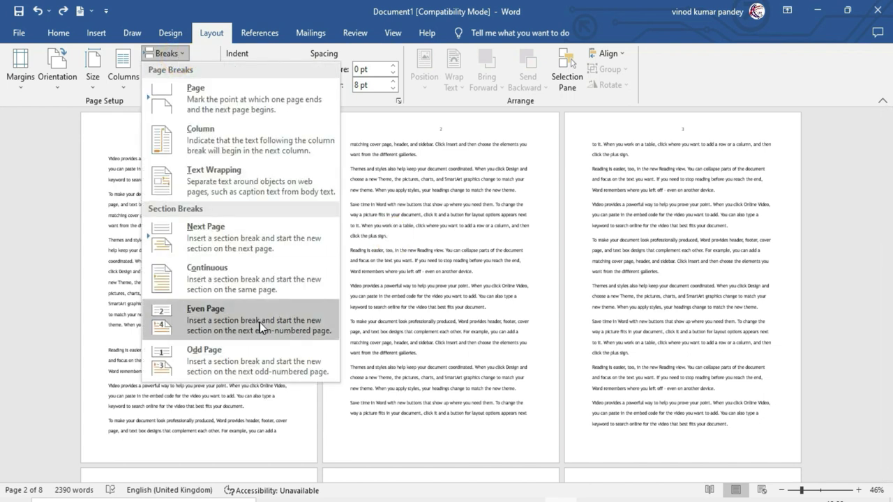
left_click(230, 319)
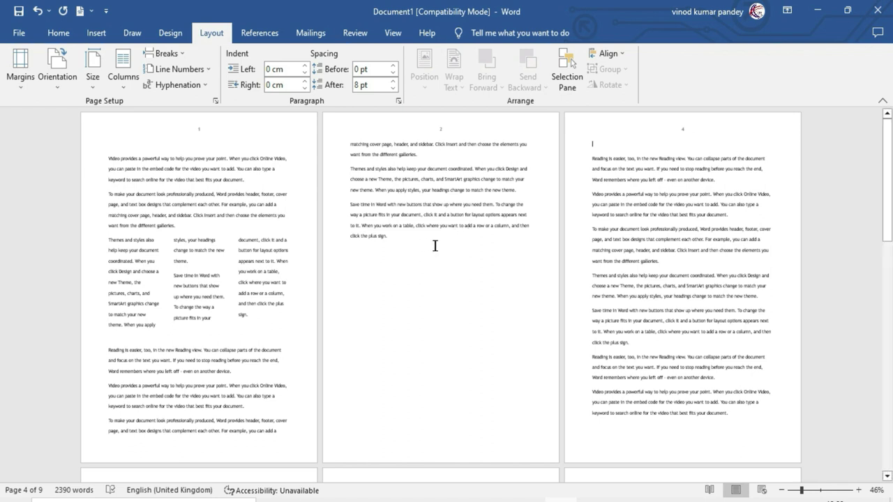
scroll(440, 255, "down", 2)
scroll(440, 254, "down", 5)
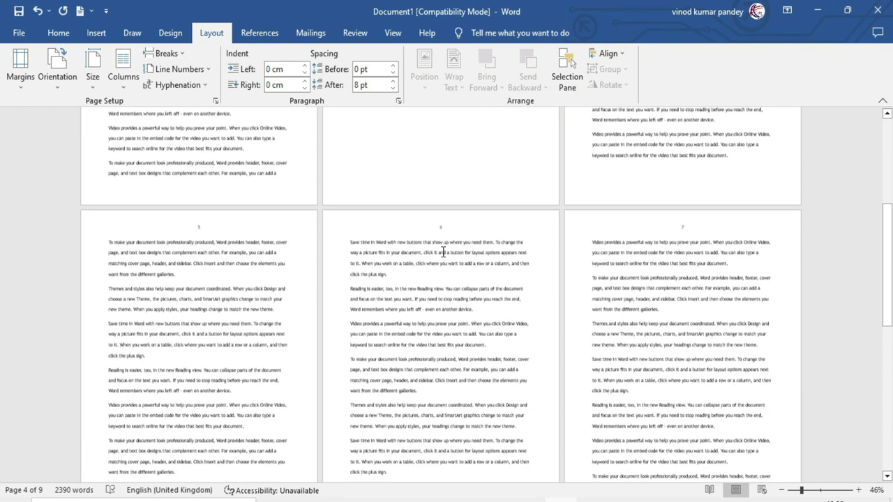
Step: Place the cursor after page 5's first paragraph and bring up the Breaks list
left_click(223, 210)
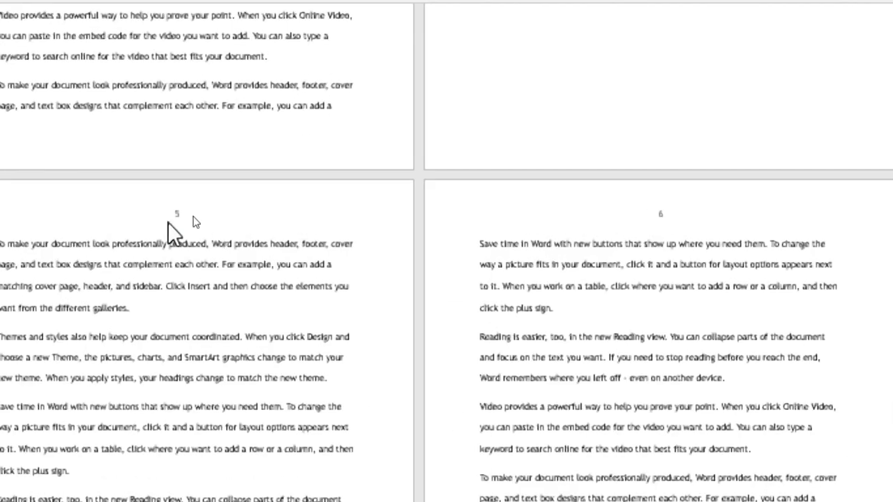
left_click(202, 212)
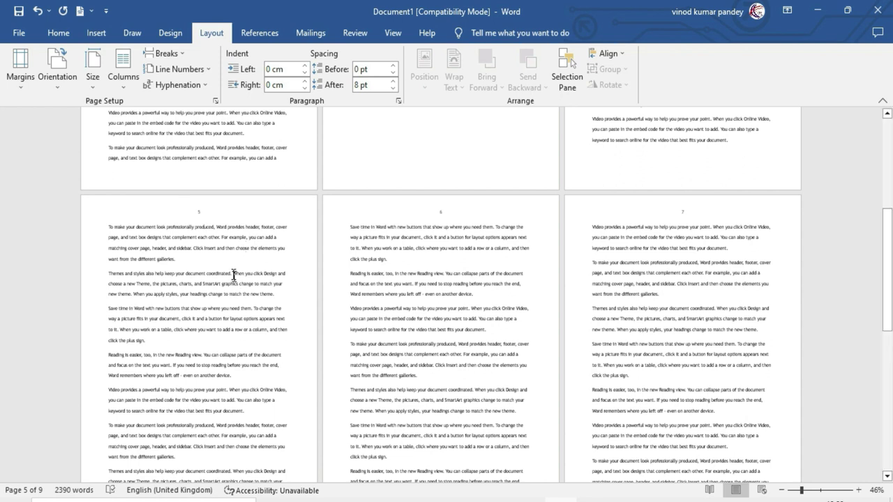
left_click(178, 258)
left_click(182, 55)
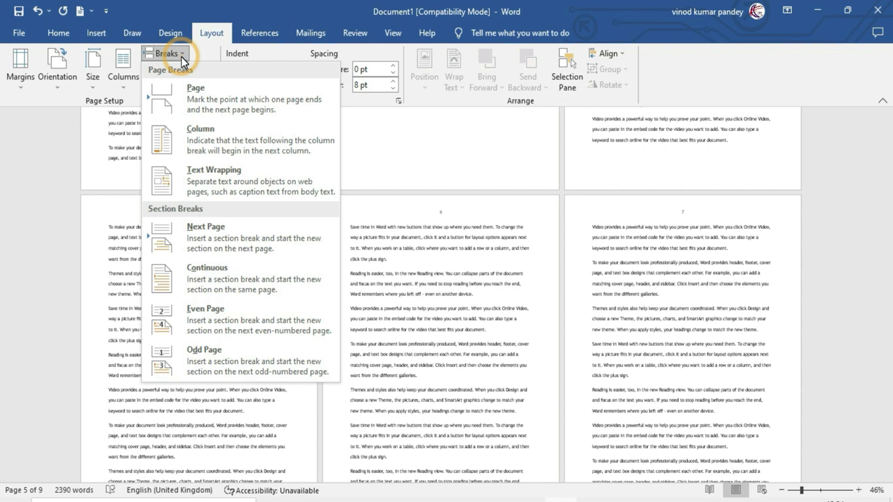
Step: Insert an Odd Page section break after page 5's first paragraph, pushing the rest to page 7
left_click(224, 357)
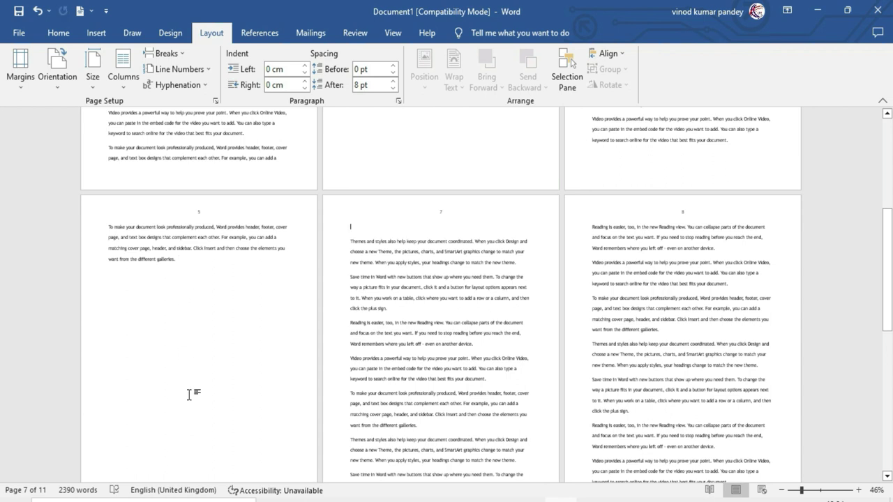
scroll(189, 395, "down", 1)
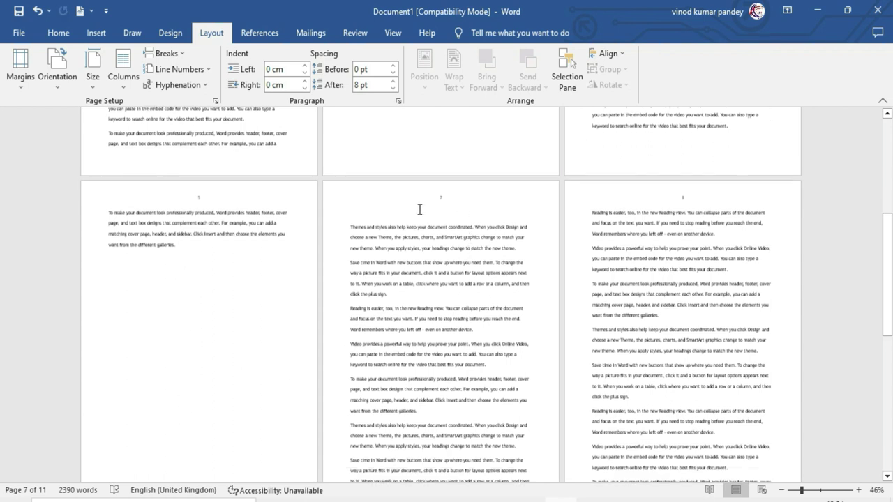
left_click(207, 201)
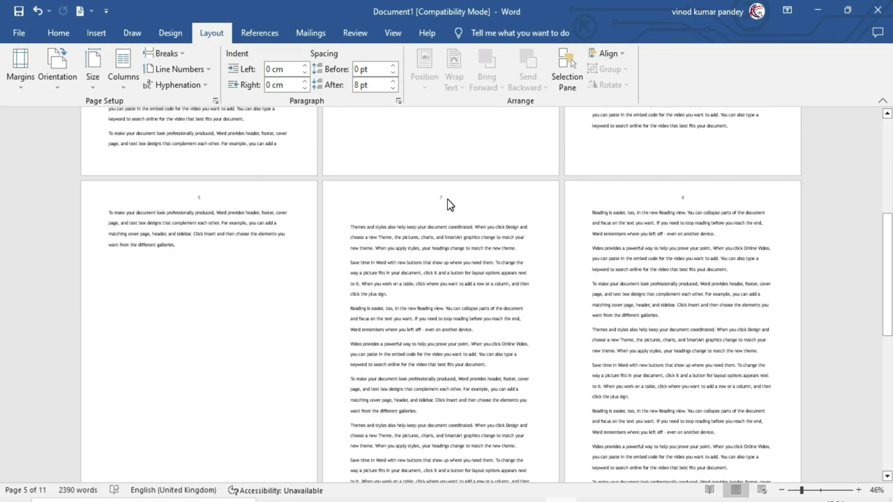
left_click_drag(887, 272, 887, 178)
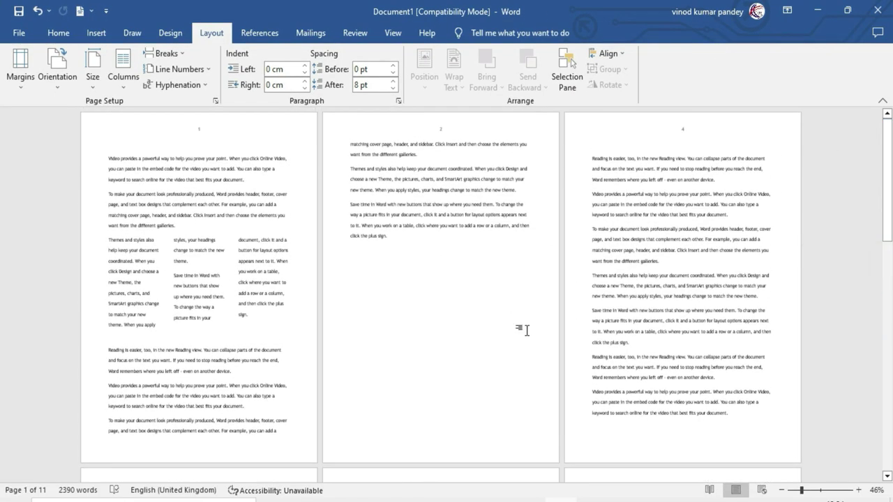
key("ctrl+p")
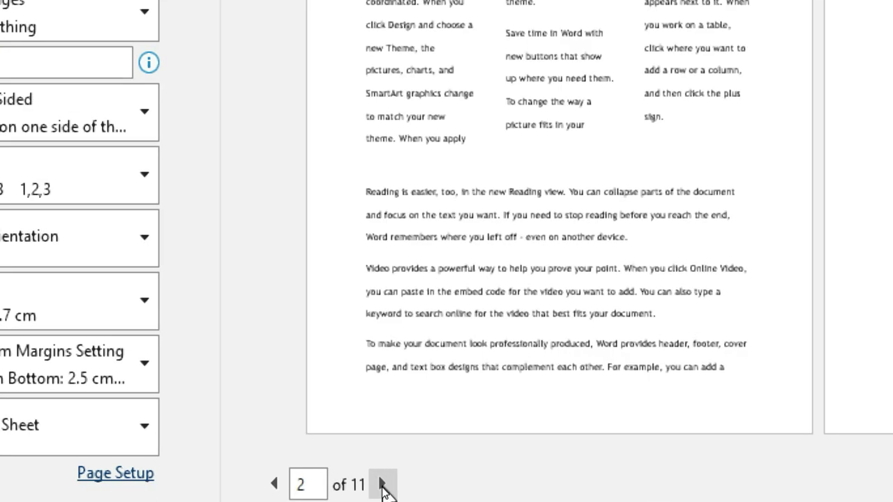
left_click(382, 485)
left_click(383, 484)
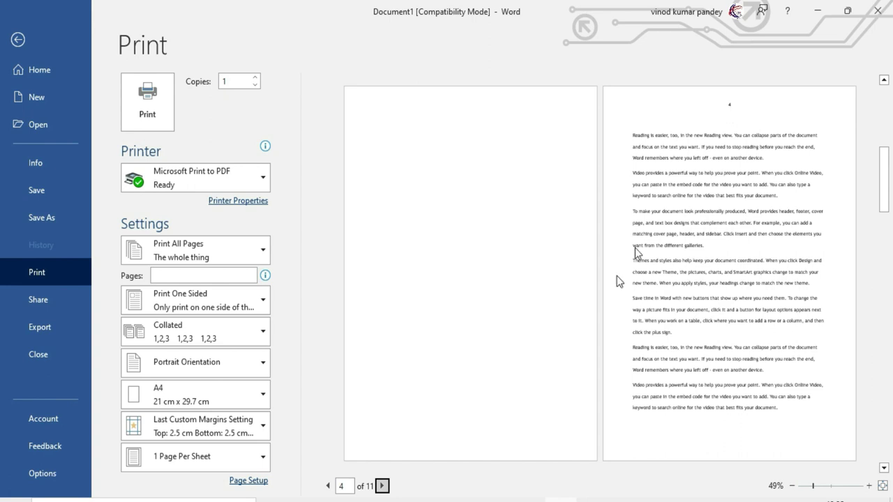
left_click(382, 486)
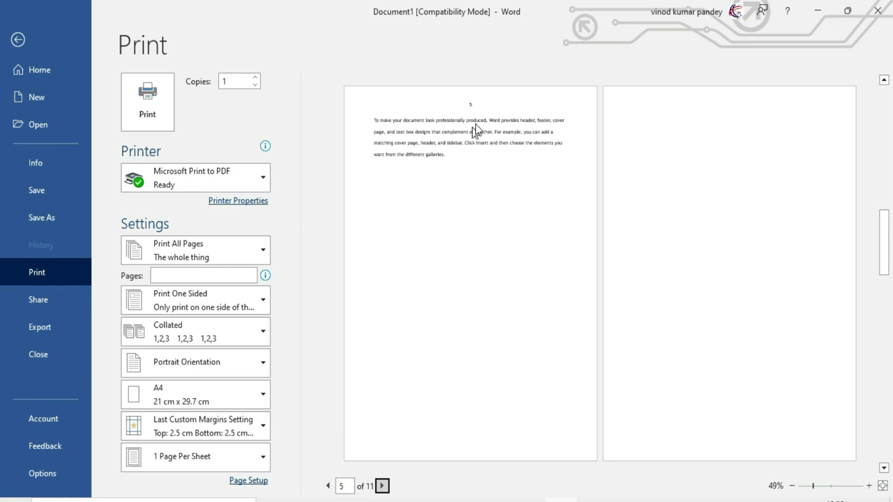
mouse_move(467, 112)
left_mouse_down()
mouse_move(673, 234)
mouse_move(659, 179)
mouse_move(577, 314)
left_mouse_up()
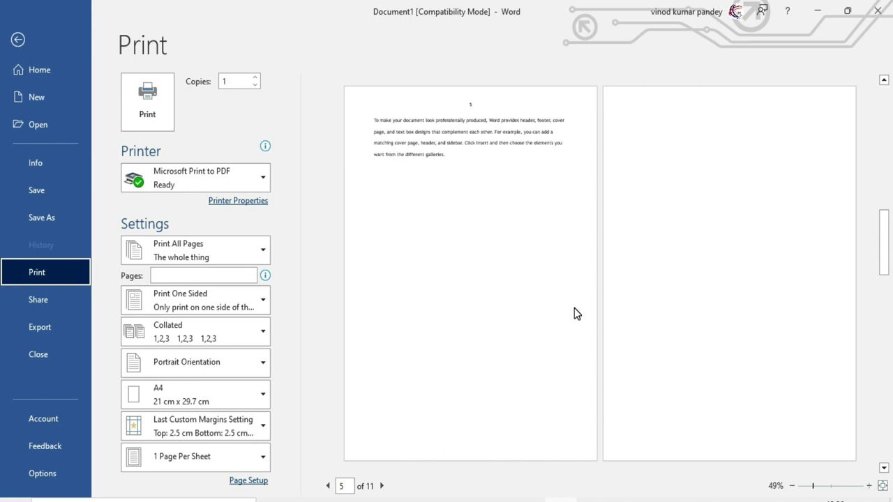
Step: Exit print preview, return to the top of the document, and switch to the Home tools
key("Escape")
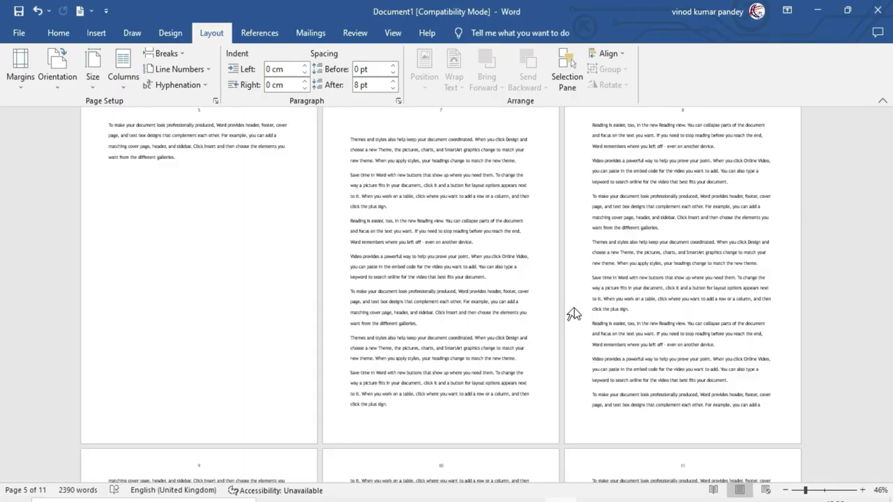
scroll(571, 315, "up", 3)
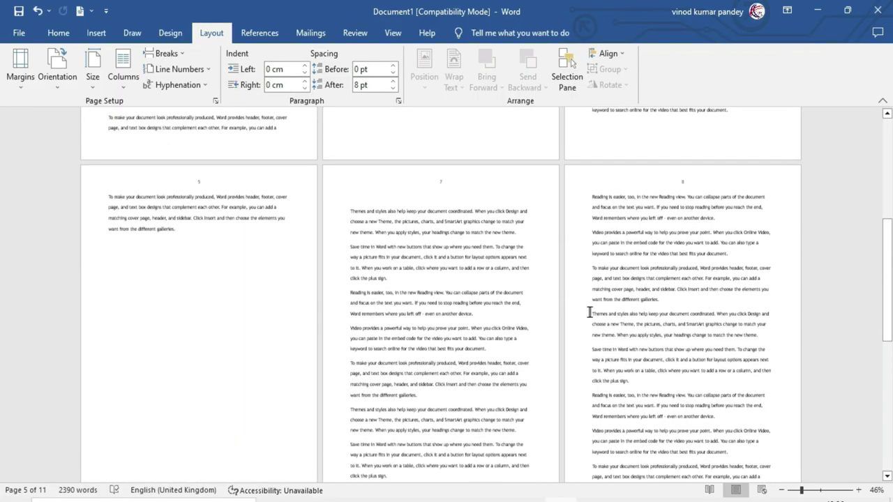
left_click_drag(890, 168, 890, 154)
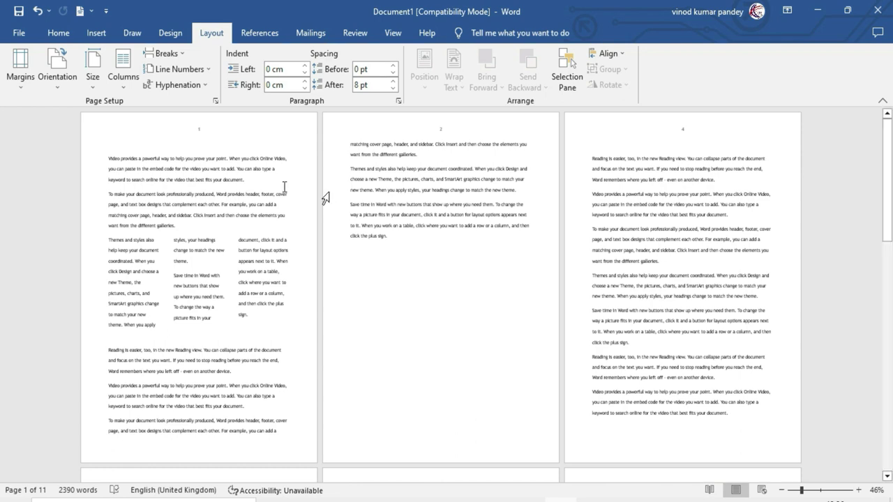
left_click(56, 33)
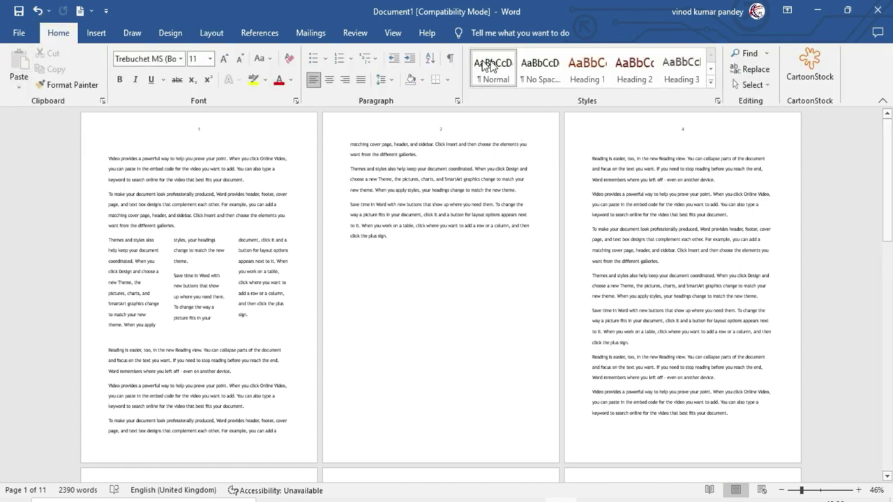
Step: Turn on formatting marks and review the Continuous, Even Page and Odd Page section breaks
left_click(450, 62)
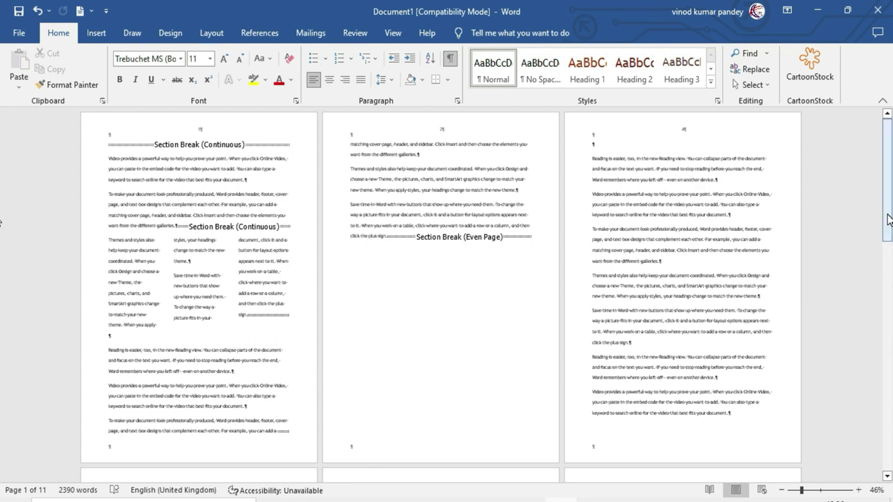
left_click_drag(887, 180, 887, 273)
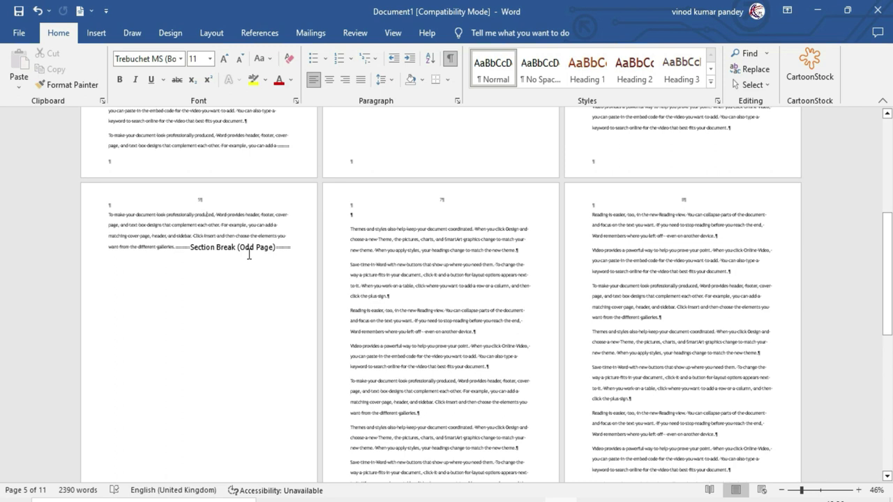
left_click_drag(889, 230, 888, 131)
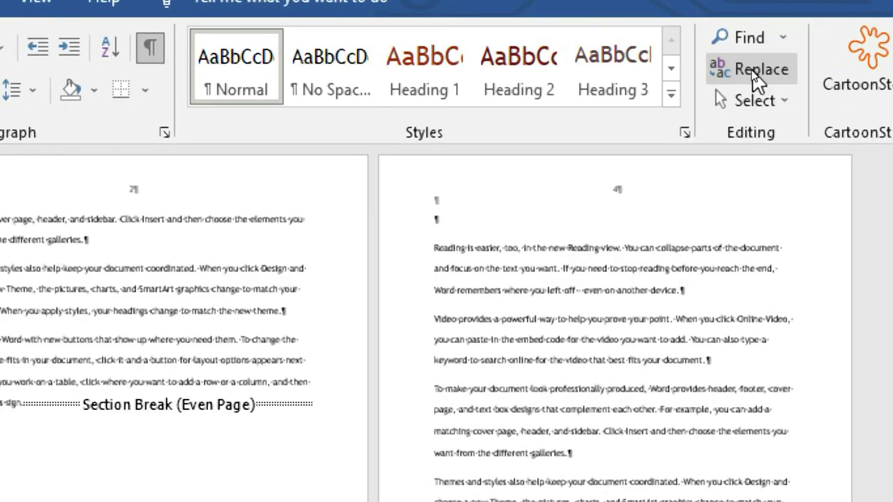
Step: Replace every section break (^b) with nothing via Find and Replace, removing all six
left_click(753, 74)
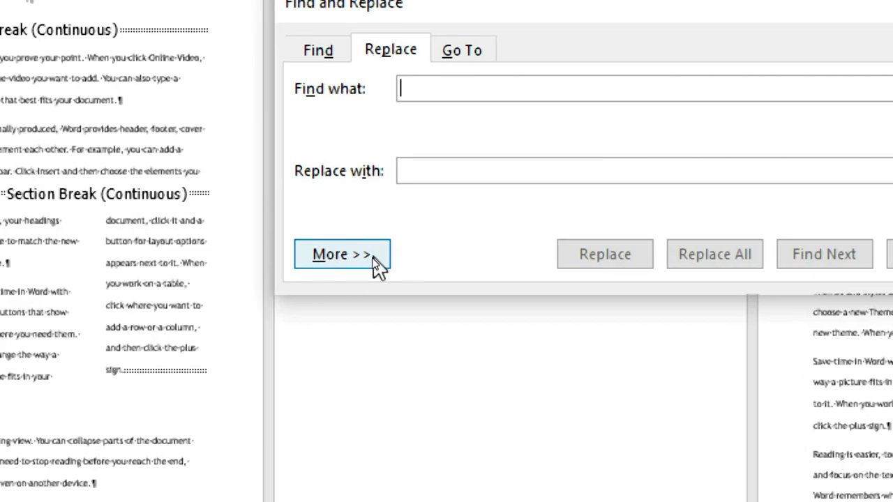
left_click(374, 261)
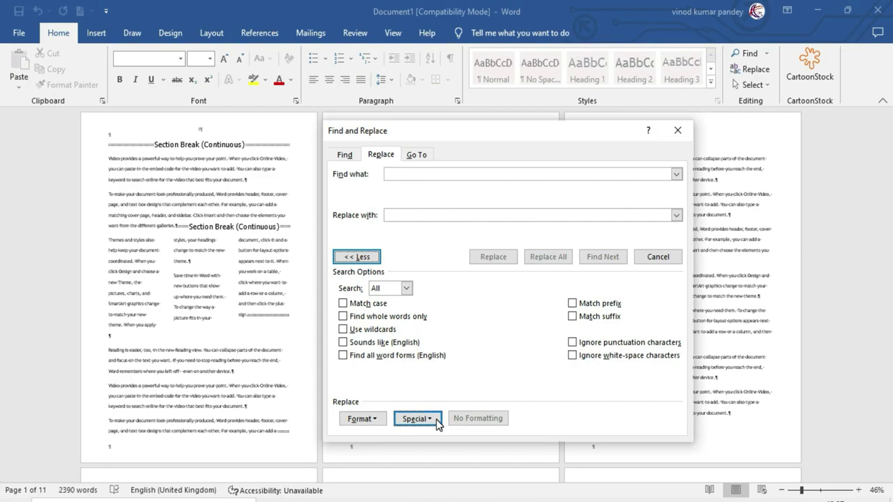
left_click(435, 421)
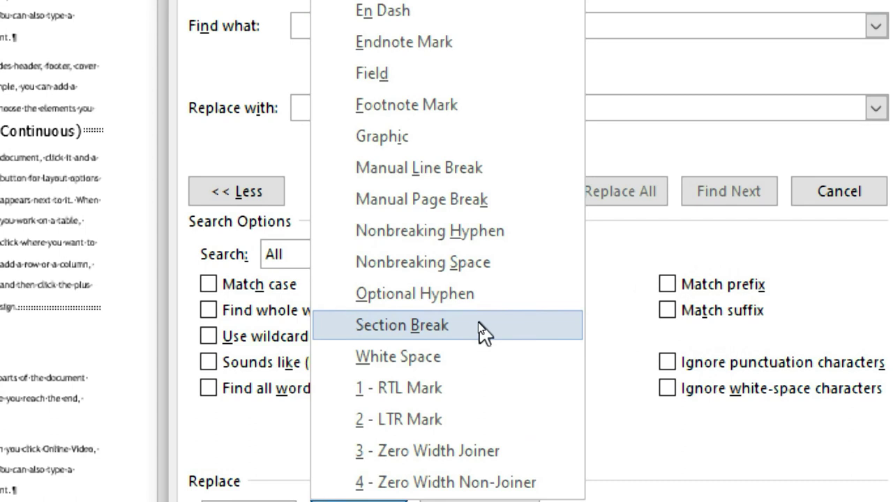
left_click(483, 334)
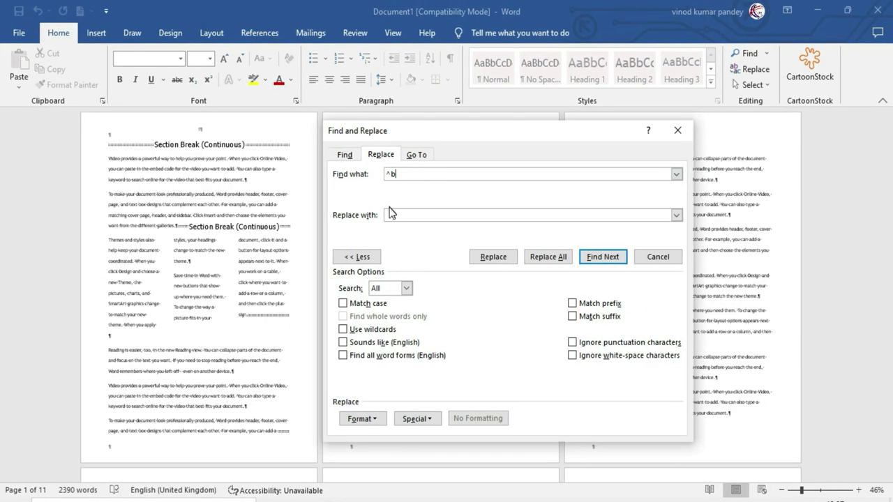
left_click(394, 216)
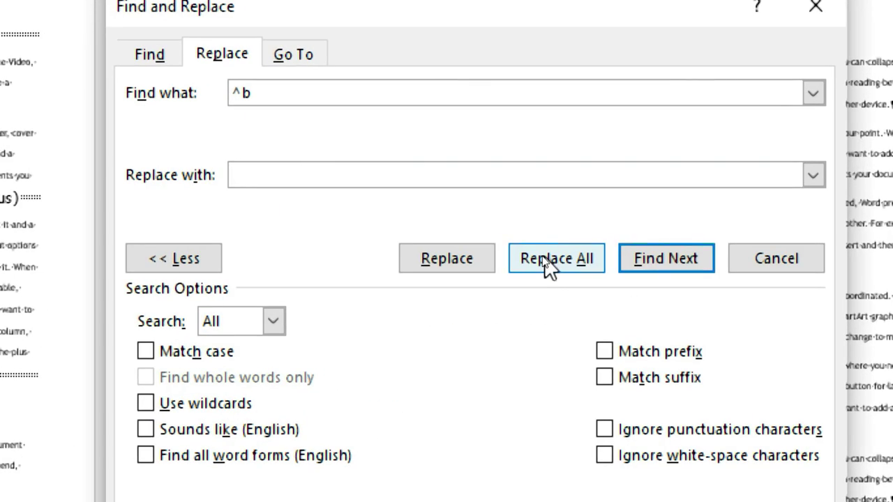
left_click(553, 256)
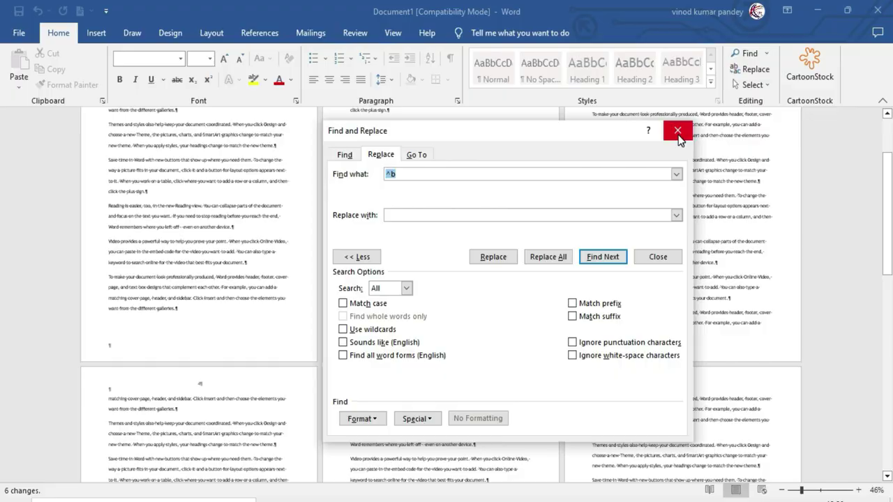
Step: Close Find and Replace and scroll the seven-page document to confirm no section breaks remain
left_click(677, 132)
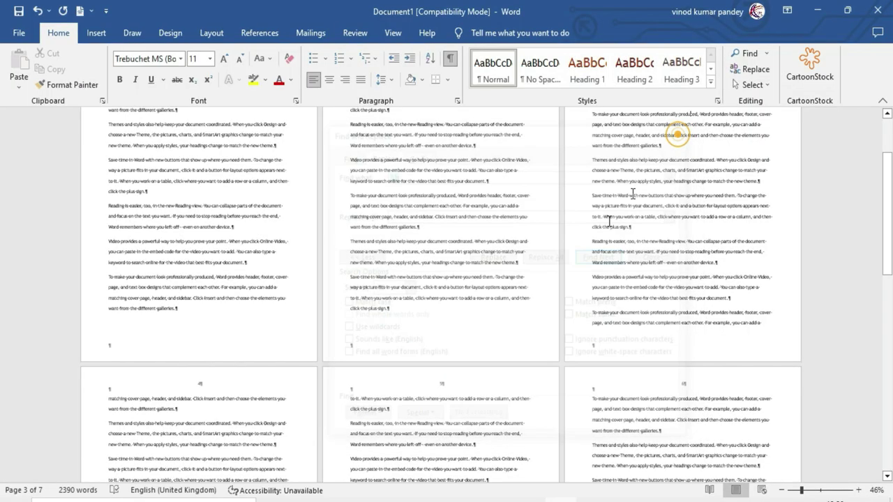
scroll(535, 312, "up", 3)
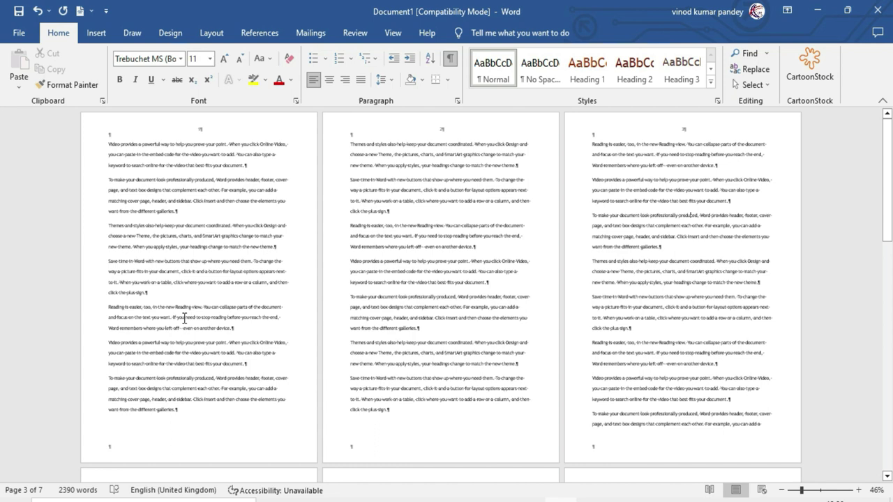
scroll(184, 318, "down", 3)
scroll(184, 318, "down", 2)
scroll(184, 318, "down", 3)
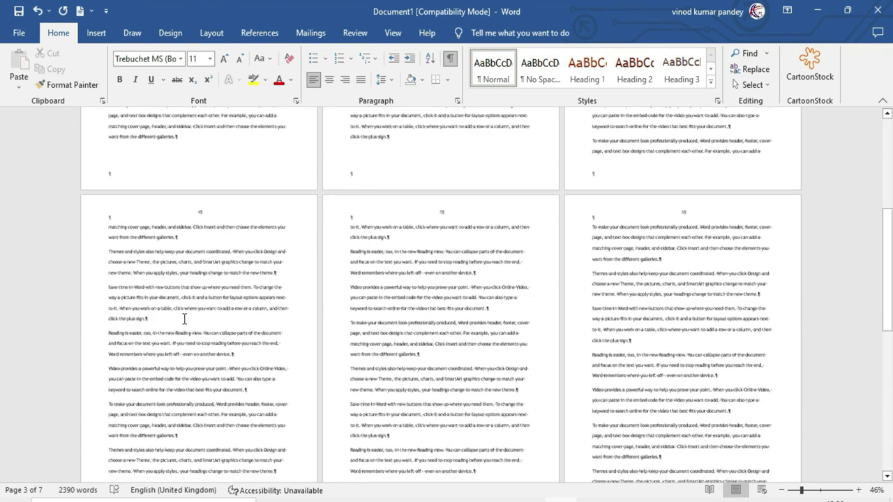
scroll(184, 318, "down", 2)
scroll(184, 318, "up", 5)
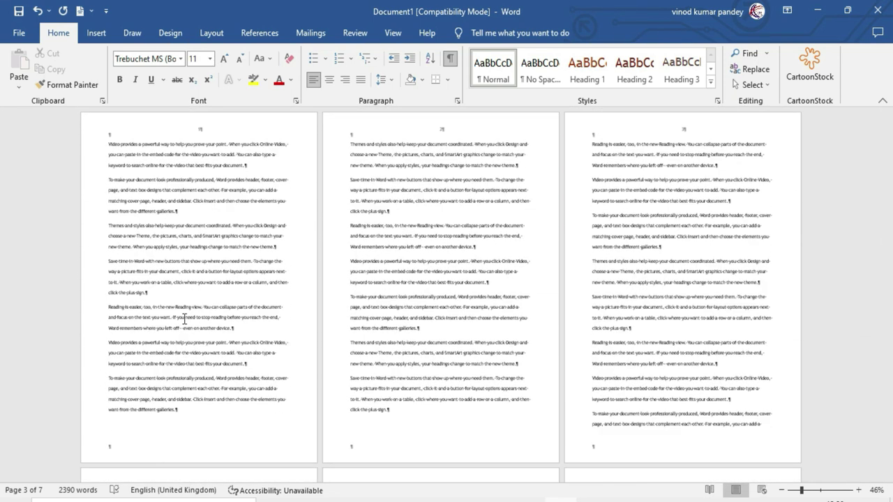